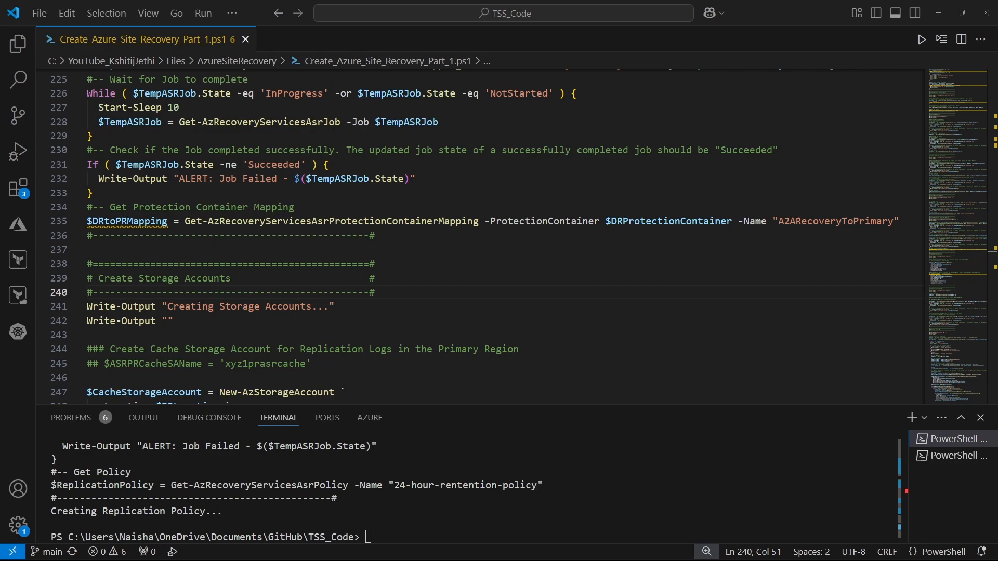
# Run the "Create Protection Container Mapping" section header and its two Write-Output lines in the terminal
pyautogui.scroll(7, 221, 168)
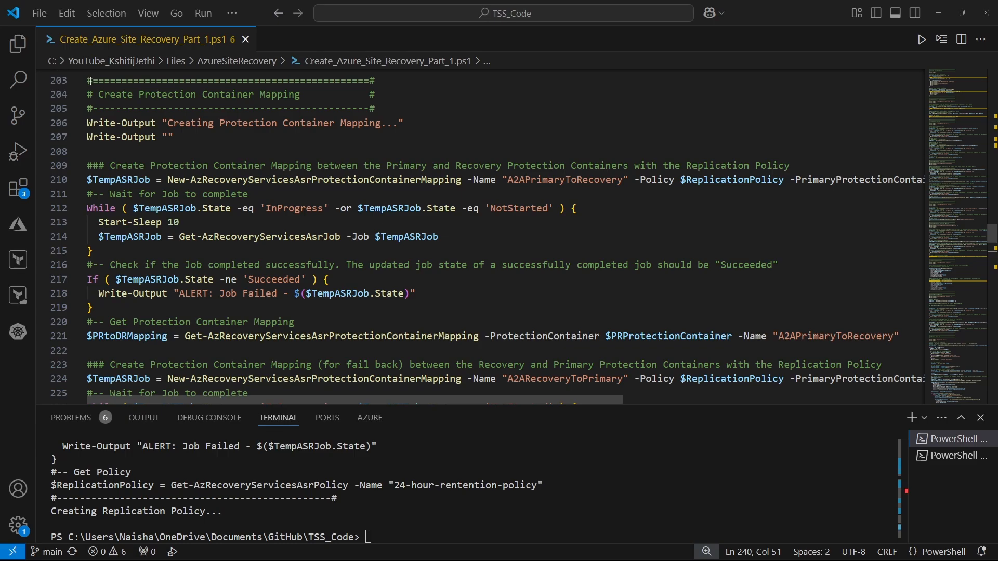
pyautogui.moveTo(88, 81); pyautogui.dragTo(134, 138)
pyautogui.moveTo(149, 190); pyautogui.dragTo(380, 145)
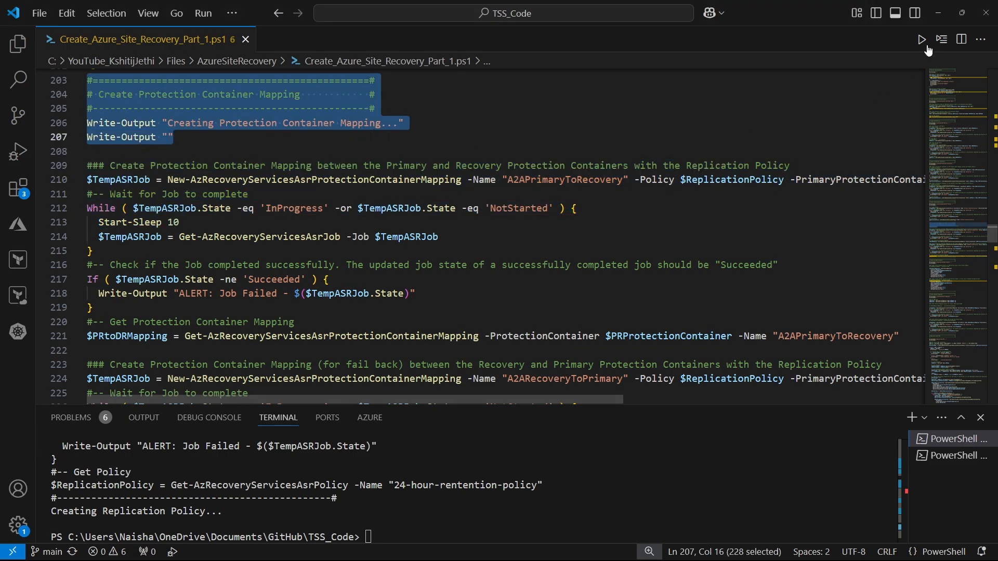
pyautogui.press('F8')
# Split the A2APrimaryToRecovery mapping command with backtick line continuations before -Policy, -PrimaryProtectionContainer and -RecoveryProtectionContainer
pyautogui.moveTo(496, 400); pyautogui.dragTo(193, 411)
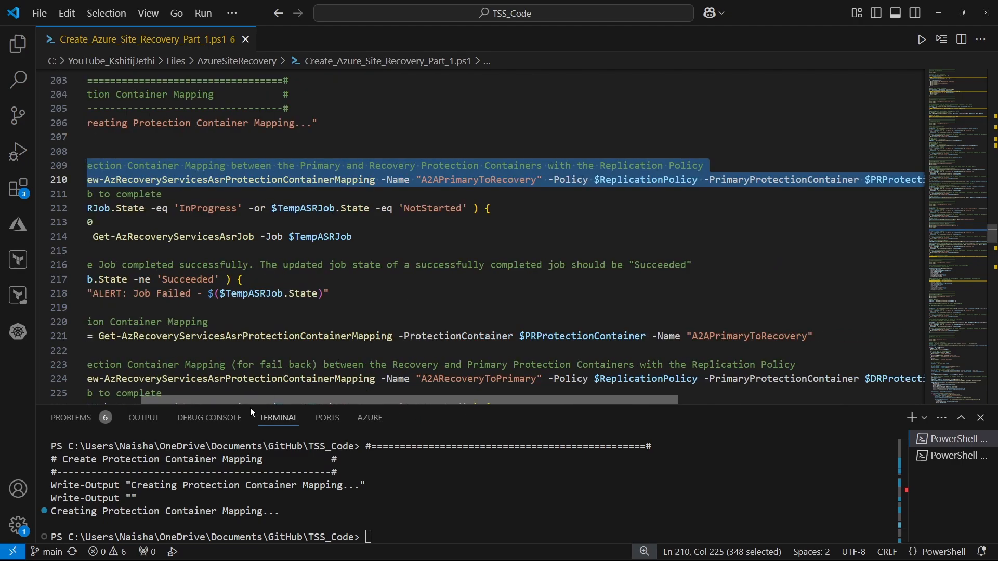
pyautogui.click(637, 181)
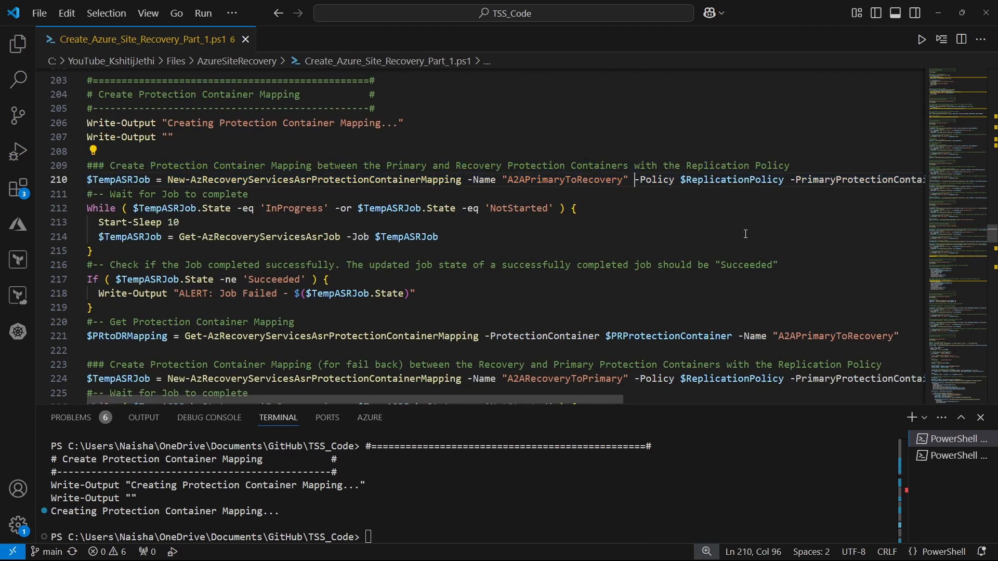
pyautogui.write('`')
pyautogui.press('Return')
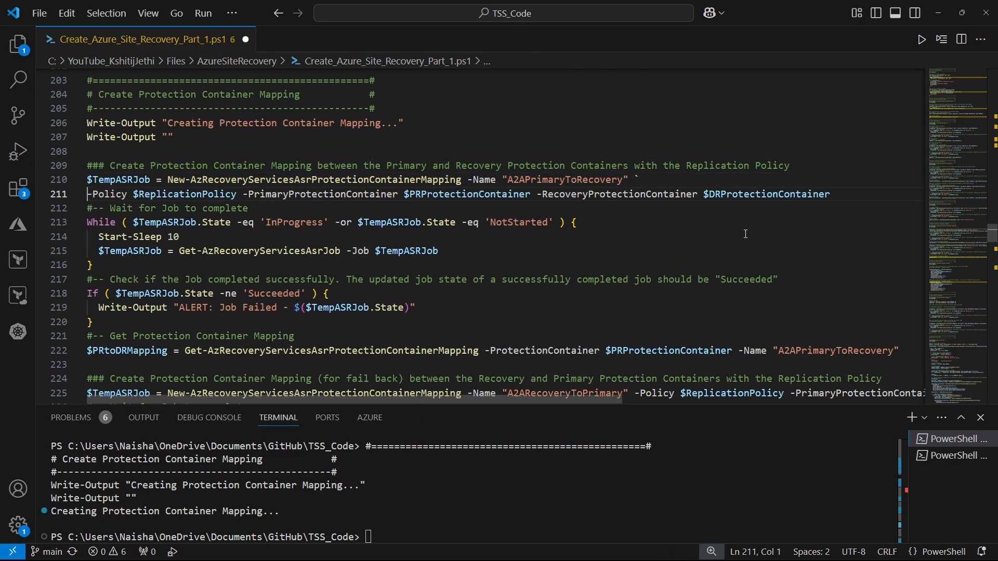
pyautogui.click(240, 194)
pyautogui.write('`')
pyautogui.press('Return')
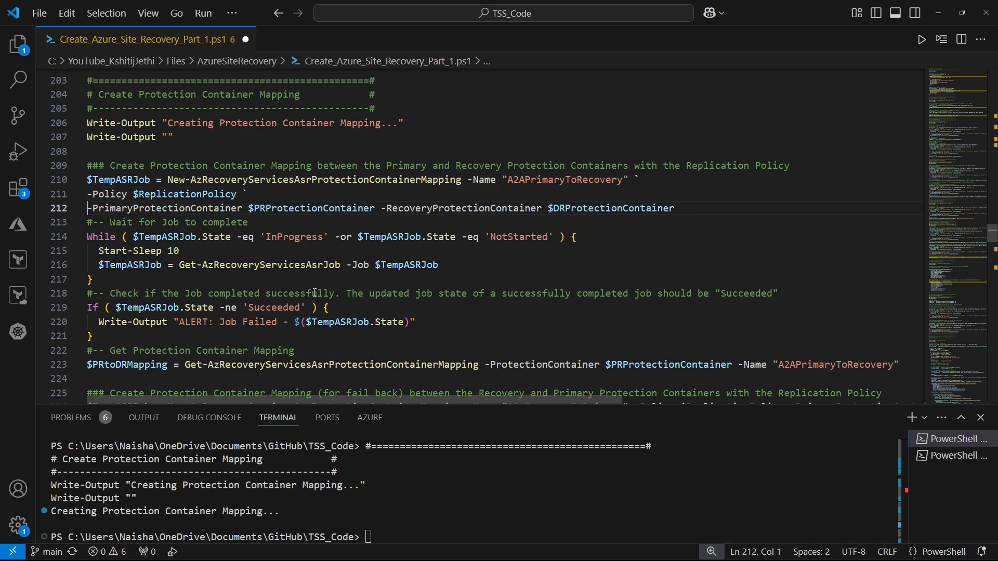
pyautogui.click(388, 208)
pyautogui.write('`')
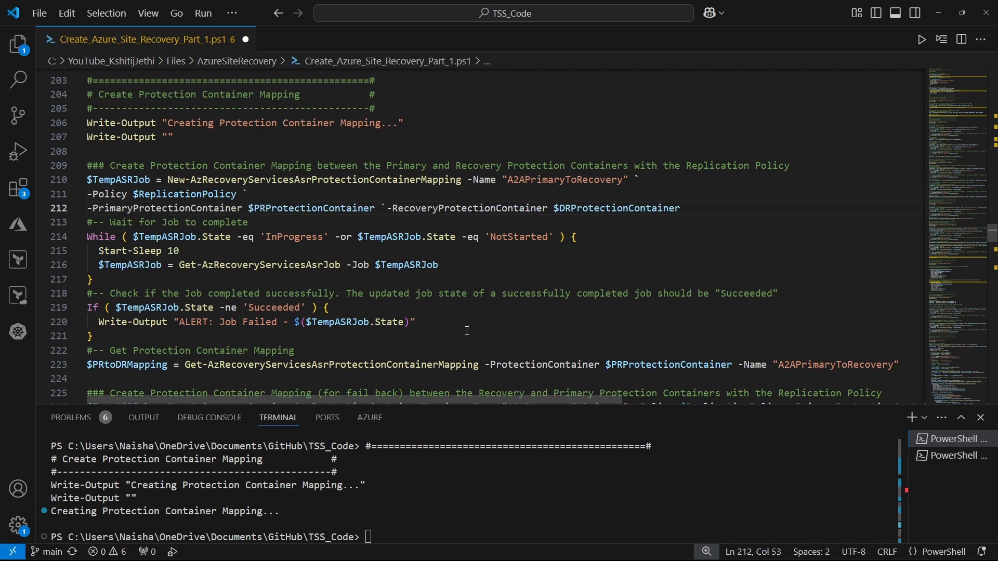
pyautogui.press('Return')
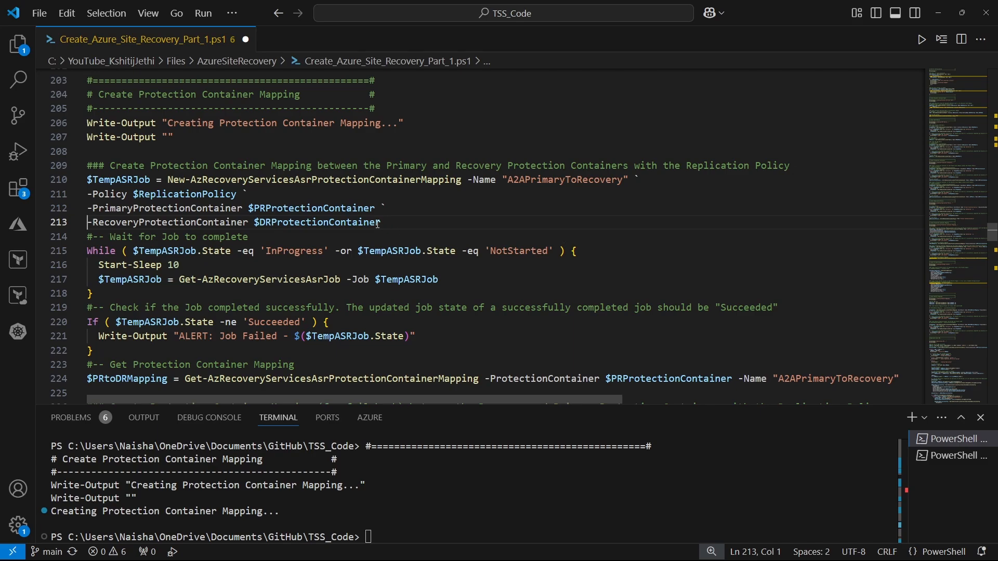
# Run the New-AzRecoveryServicesAsrProtectionContainerMapping command, including its comment line, to create the A2APrimaryToRecovery mapping
pyautogui.moveTo(401, 224); pyautogui.dragTo(87, 166)
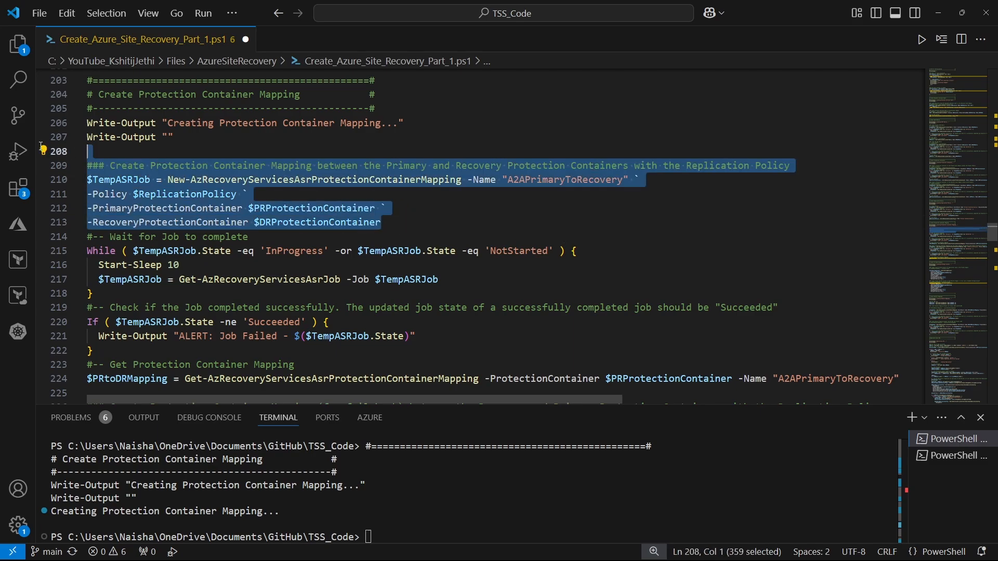
pyautogui.click(943, 40)
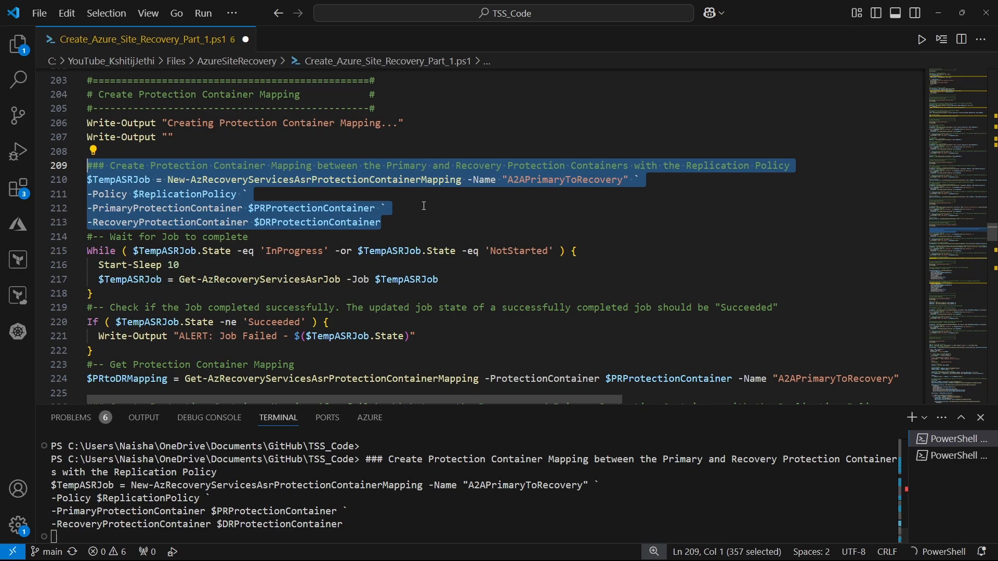
pyautogui.click(408, 222)
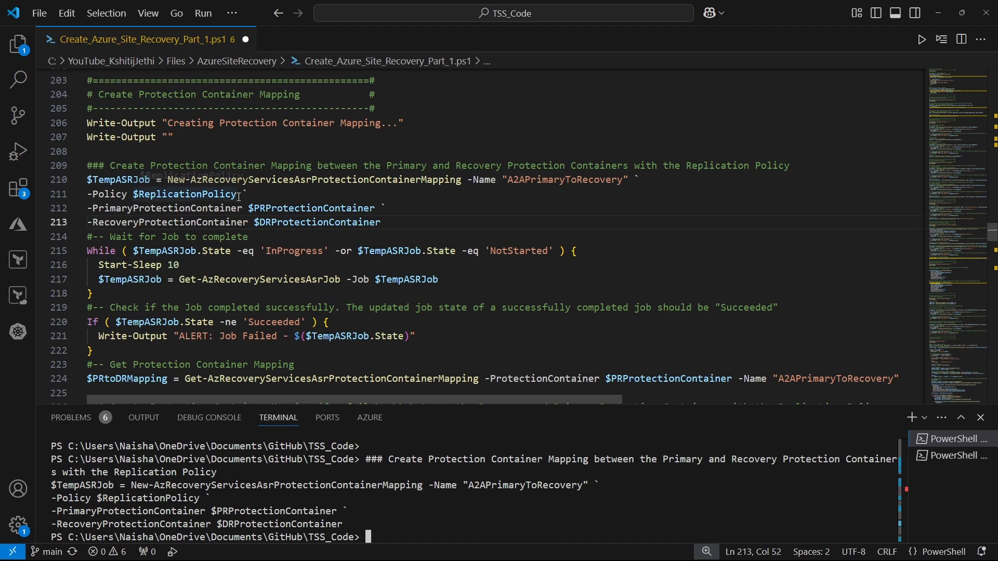
# Print the $ReplicationPolicy variable and enlarge the terminal area to read its details
pyautogui.moveTo(237, 195); pyautogui.dragTo(134, 195)
pyautogui.click(938, 39)
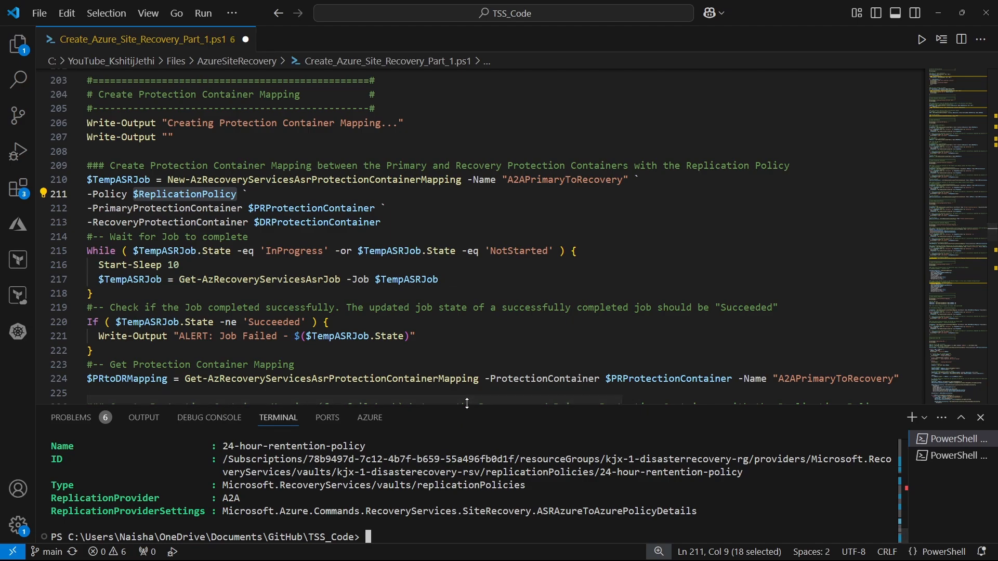
pyautogui.moveTo(466, 404); pyautogui.dragTo(479, 312)
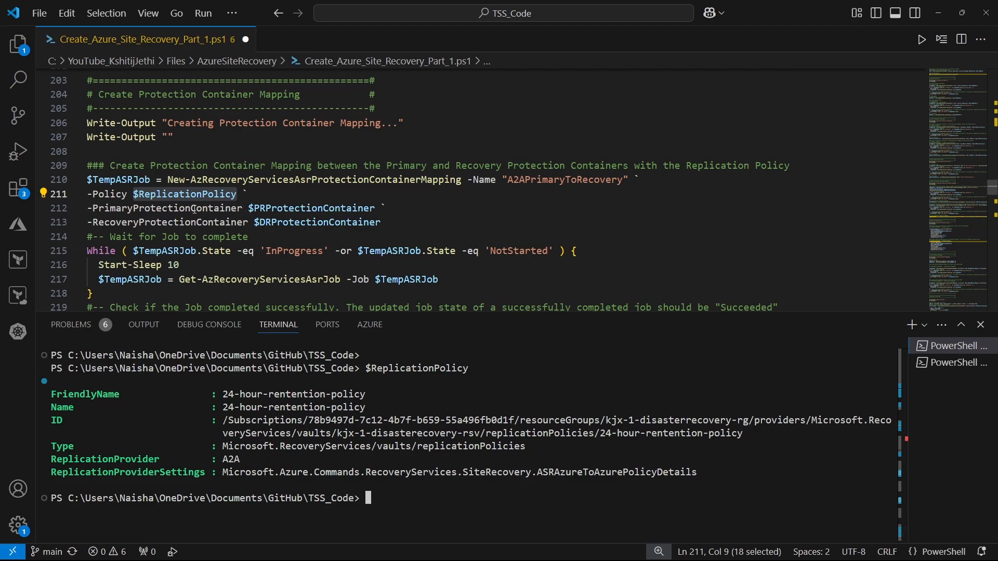
# Print the $PRProtectionContainer and $DRProtectionContainer variables and review their details in the terminal output
pyautogui.moveTo(251, 210); pyautogui.dragTo(376, 209)
pyautogui.click(943, 40)
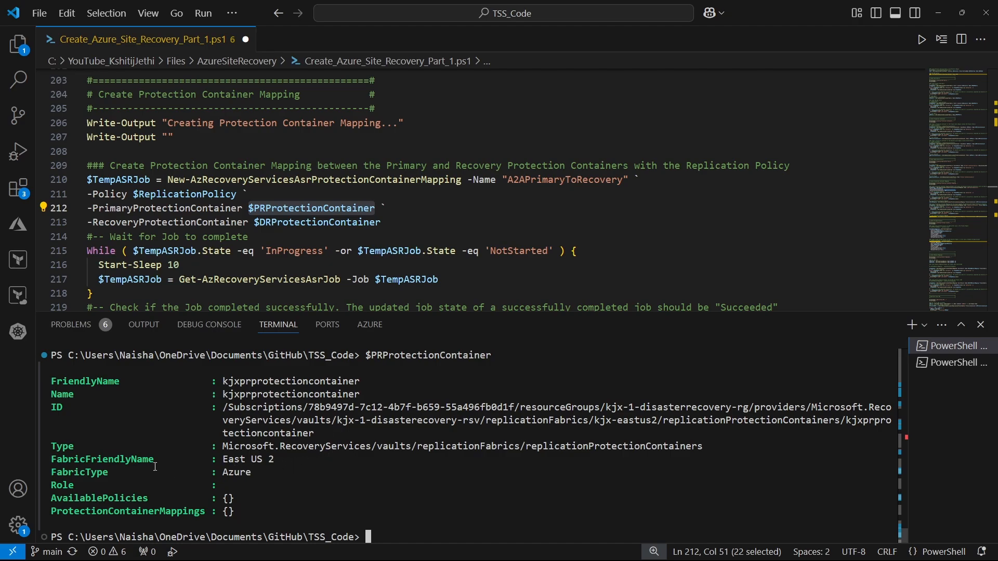
pyautogui.click(253, 224)
pyautogui.doubleClick(309, 226)
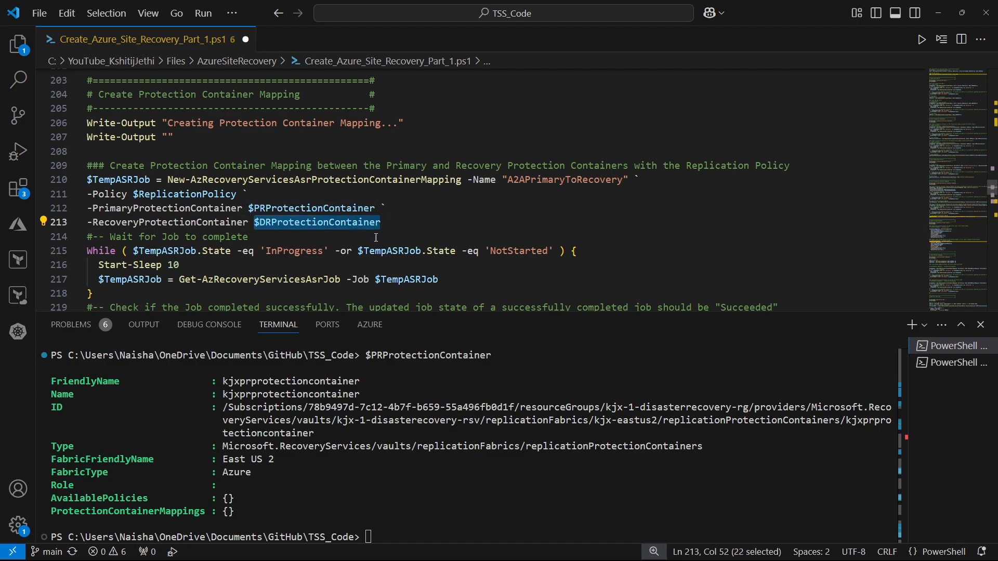
pyautogui.click(943, 40)
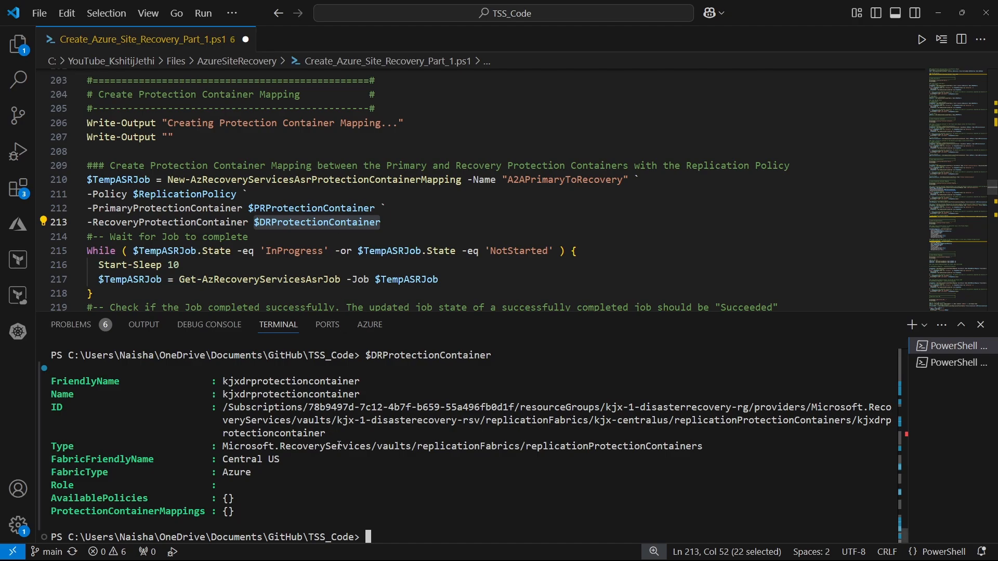
pyautogui.scroll(4, 340, 446)
pyautogui.scroll(7, 340, 446)
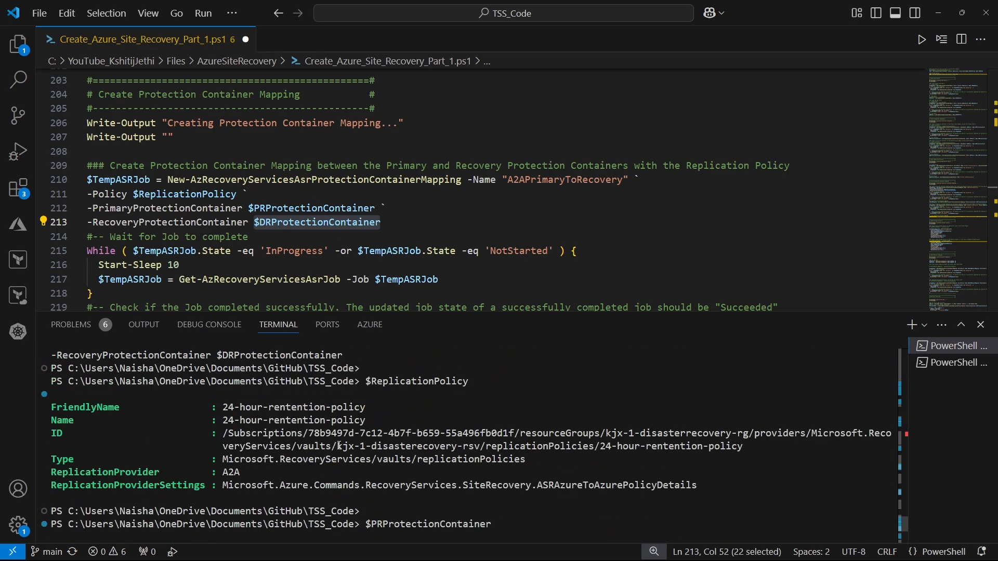
pyautogui.scroll(1, 193, 417)
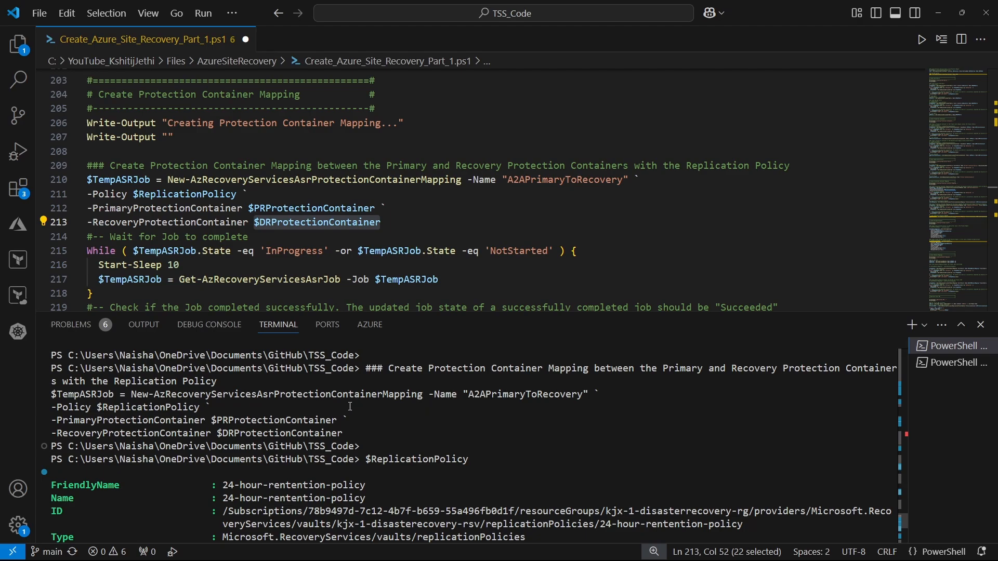
# Run the "Wait for Job to complete" While loop for the primary-to-recovery mapping job
pyautogui.scroll(-1, 136, 253)
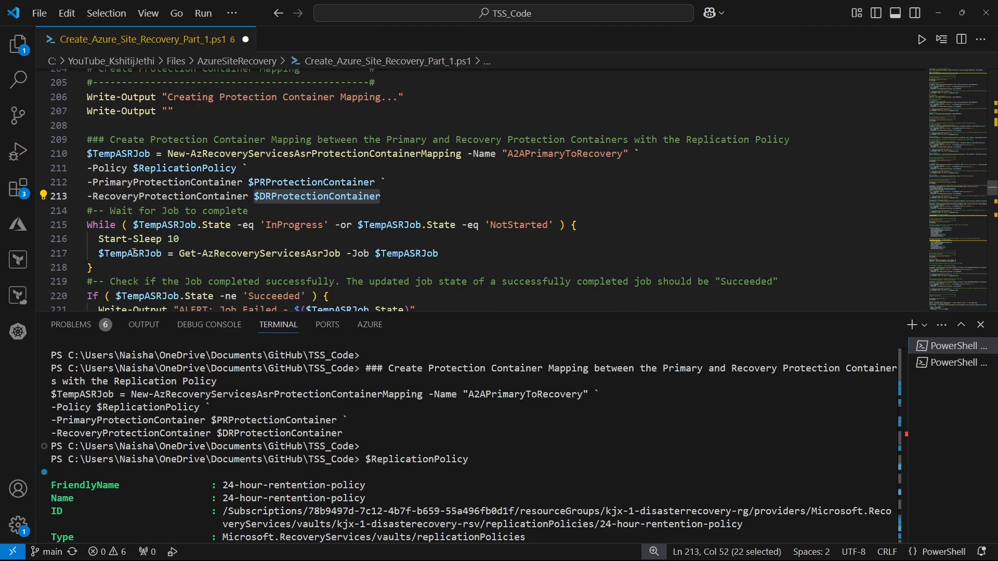
pyautogui.moveTo(102, 267); pyautogui.dragTo(87, 211)
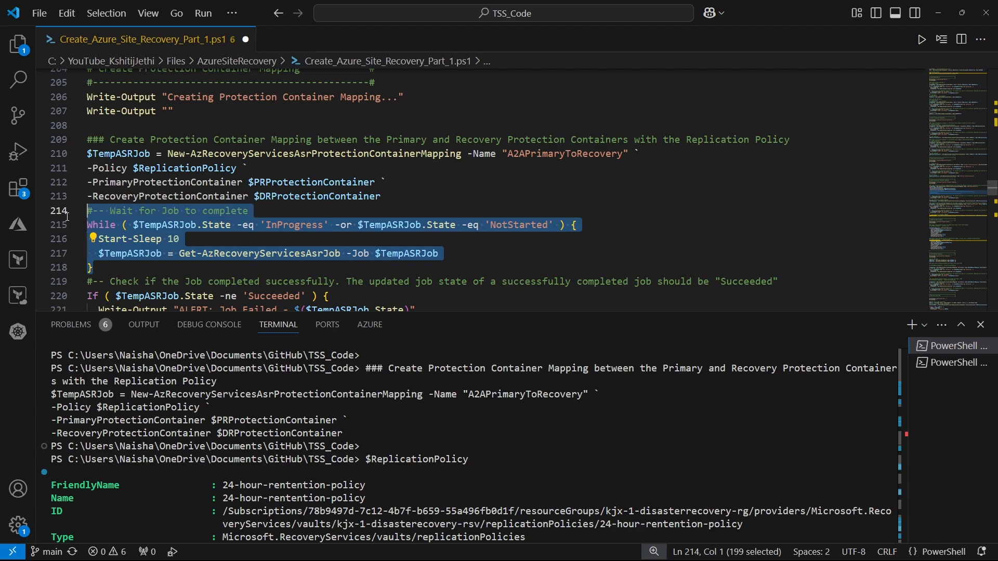
pyautogui.press('F8')
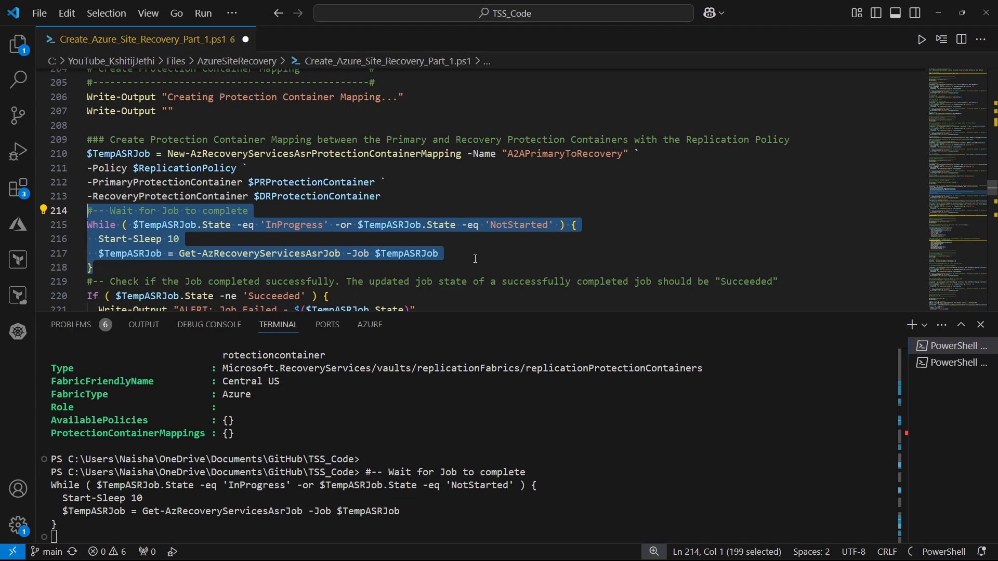
pyautogui.click(476, 259)
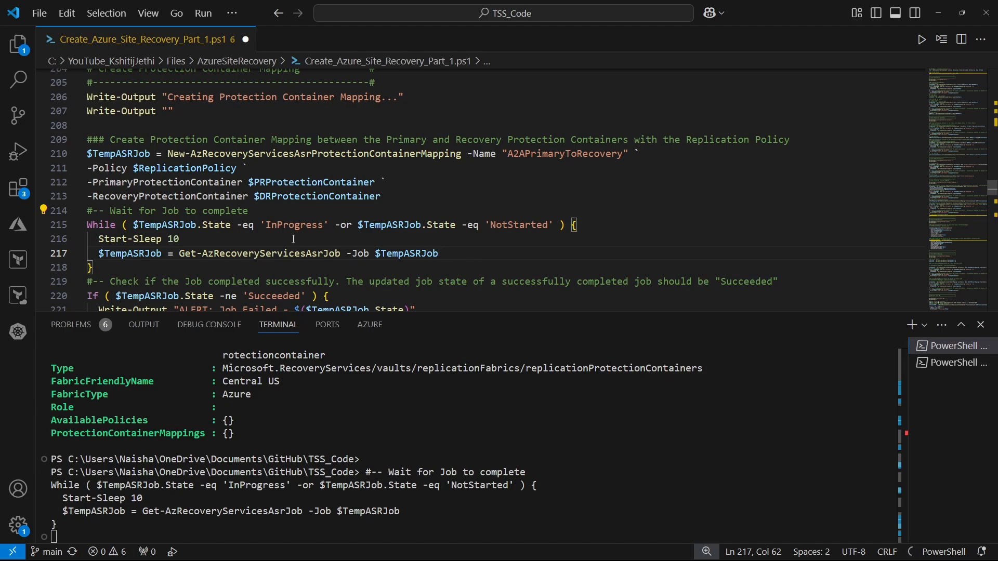
# Print the $TempASRJob variable to check the state of the mapping job
pyautogui.scroll(-1, 173, 259)
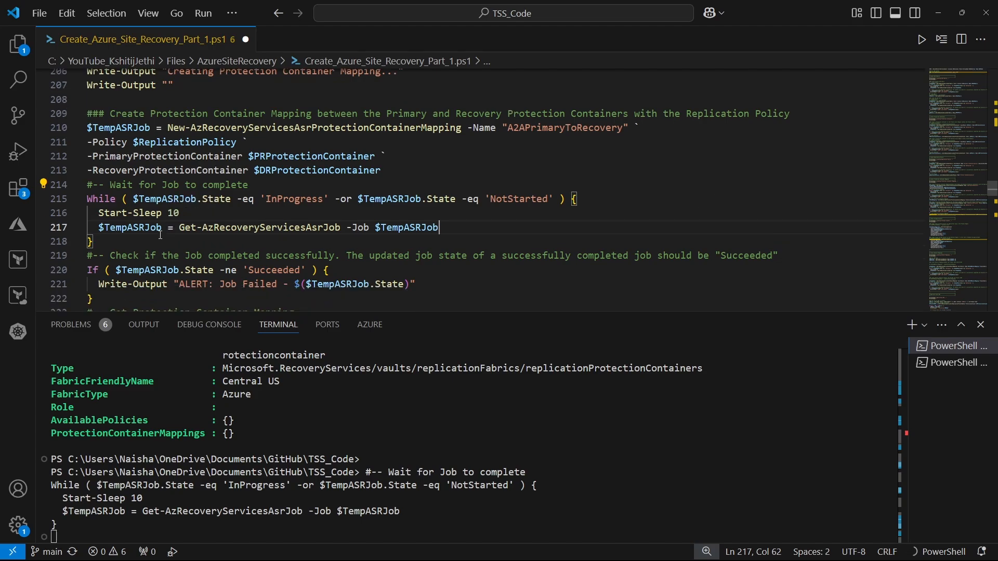
pyautogui.moveTo(162, 228); pyautogui.dragTo(99, 229)
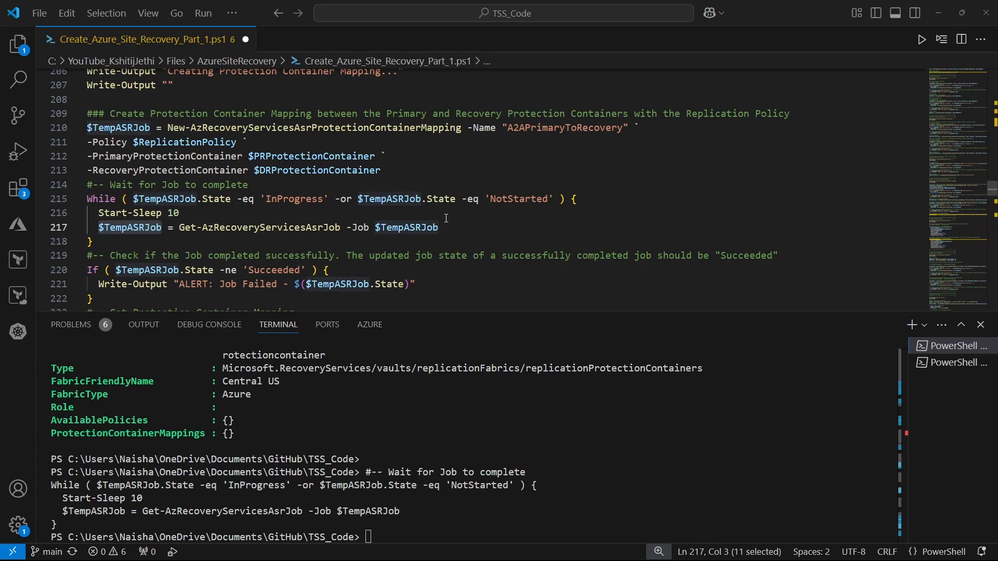
pyautogui.click(160, 225)
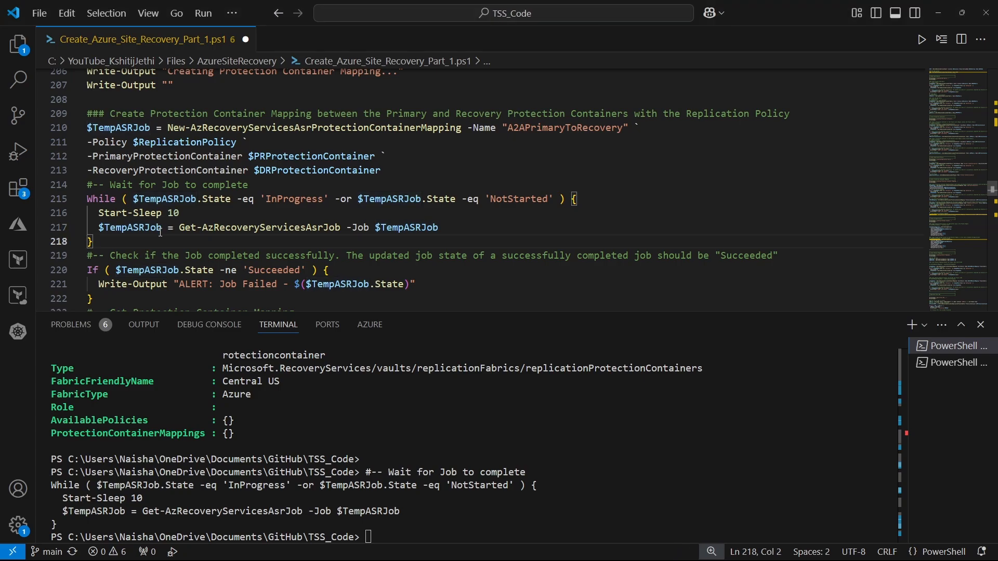
pyautogui.moveTo(161, 227); pyautogui.dragTo(99, 229)
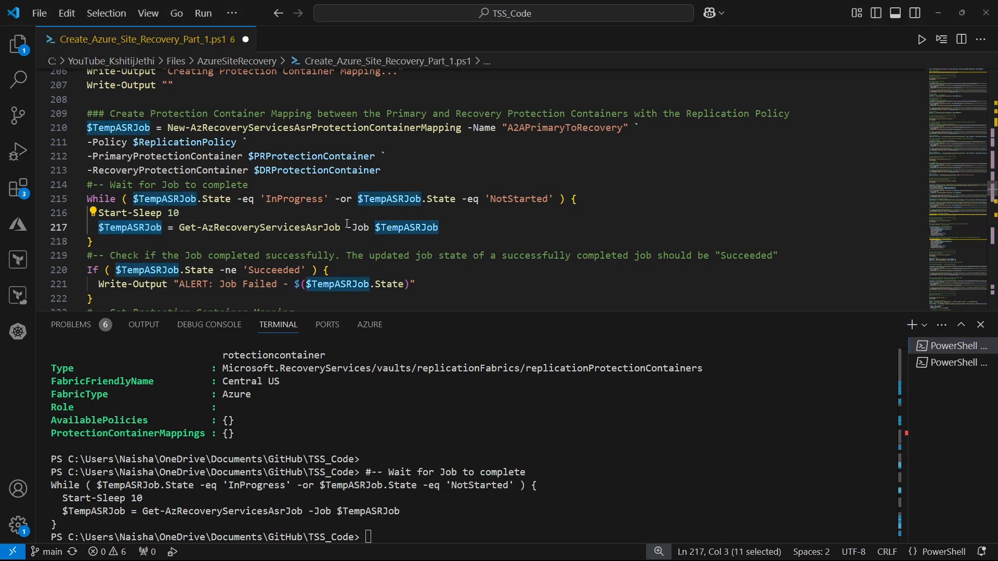
pyautogui.press('F8')
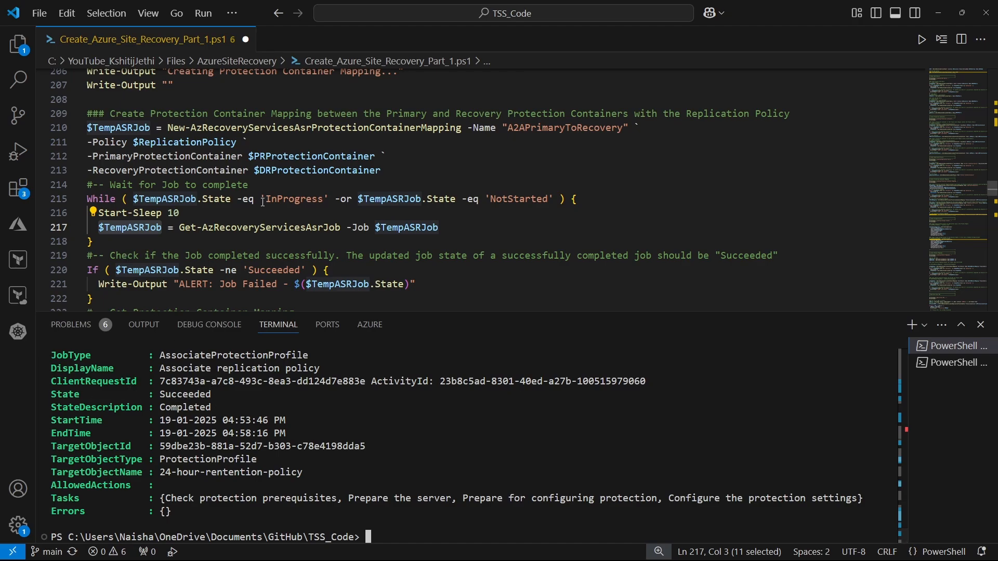
pyautogui.scroll(-1, 264, 202)
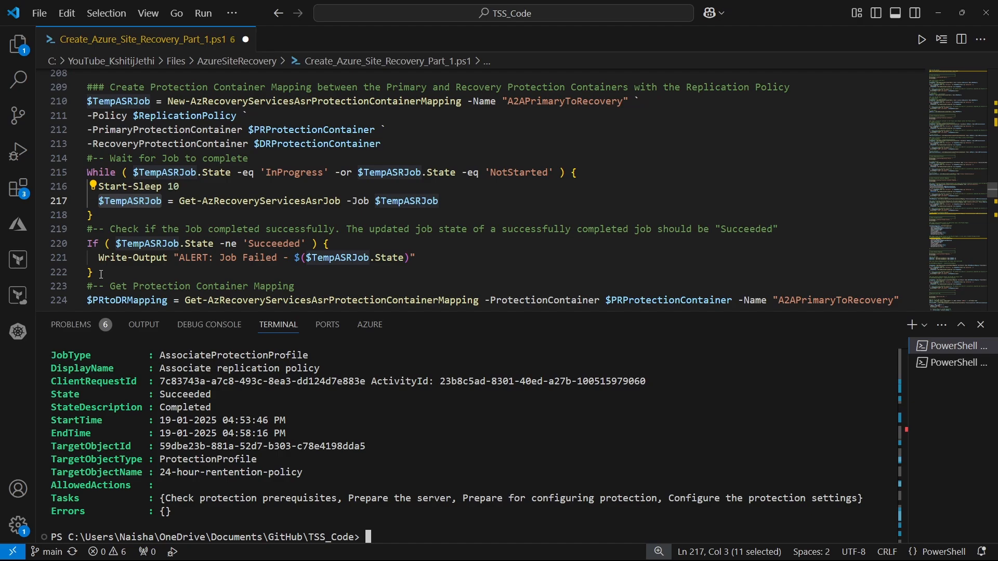
pyautogui.moveTo(102, 275); pyautogui.dragTo(87, 243)
pyautogui.click(157, 272)
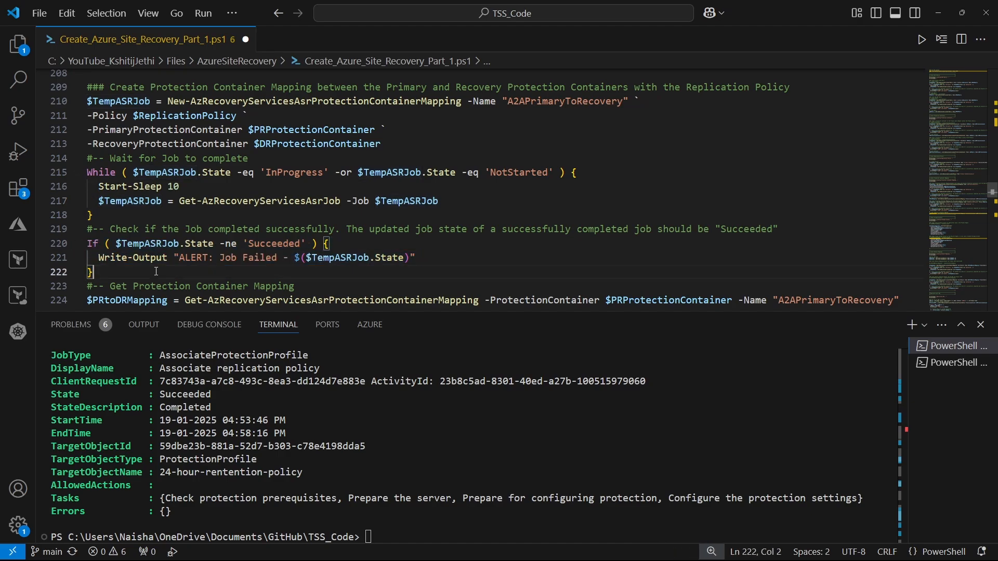
# Run the "Get Protection Container Mapping" lines to store the A2APrimaryToRecovery mapping in $PRtoDRMapping
pyautogui.scroll(-1, 208, 240)
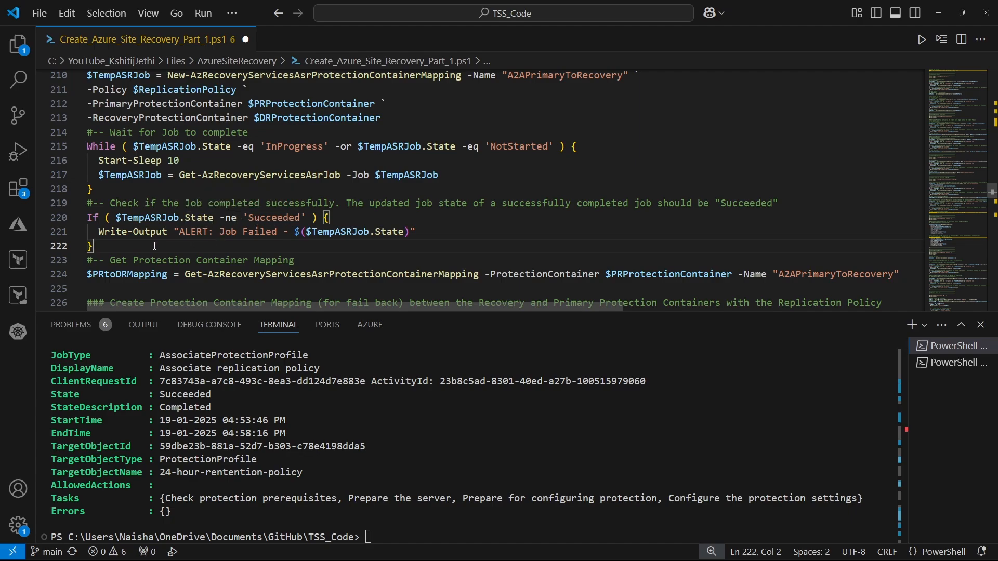
pyautogui.scroll(-2, 146, 243)
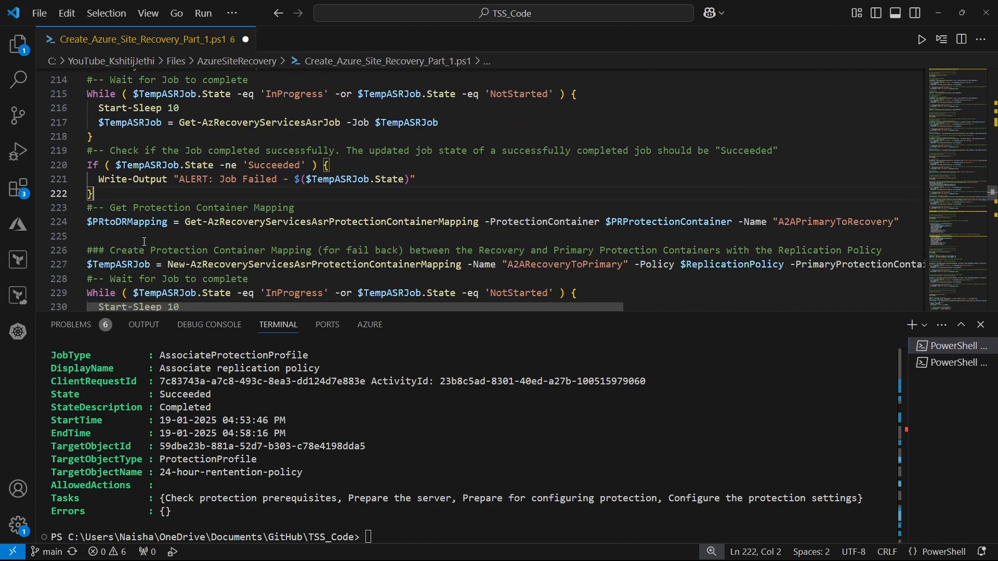
pyautogui.moveTo(87, 208); pyautogui.dragTo(905, 223)
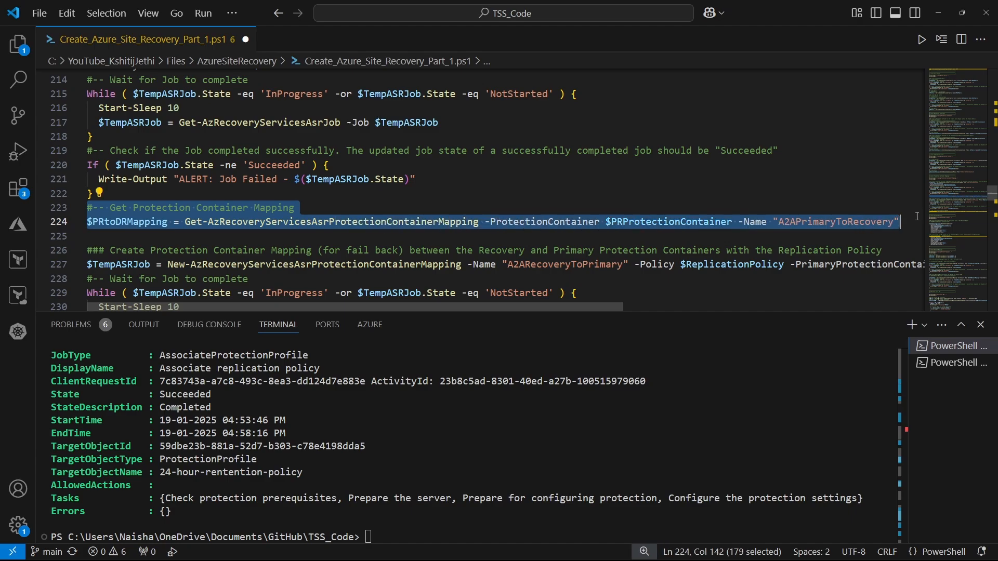
pyautogui.click(944, 42)
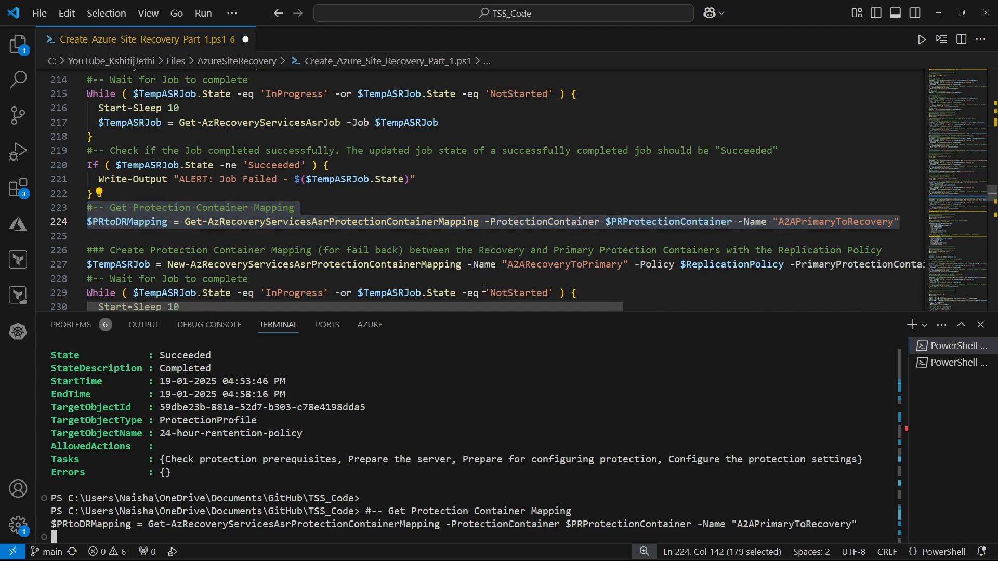
pyautogui.click(200, 238)
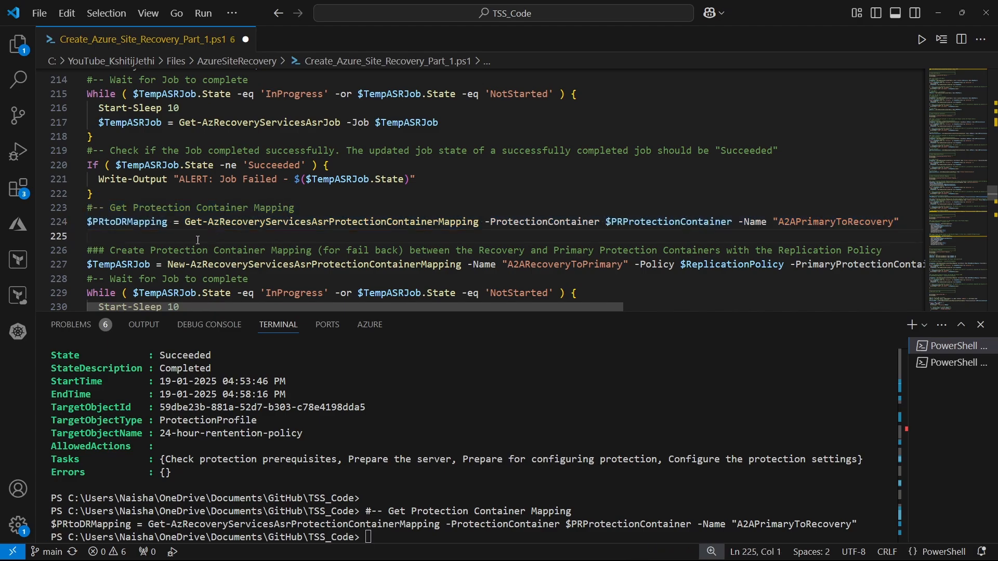
# Print the $PRtoDRMapping variable and review the mapping details in the terminal
pyautogui.moveTo(168, 222); pyautogui.dragTo(87, 222)
pyautogui.click(944, 40)
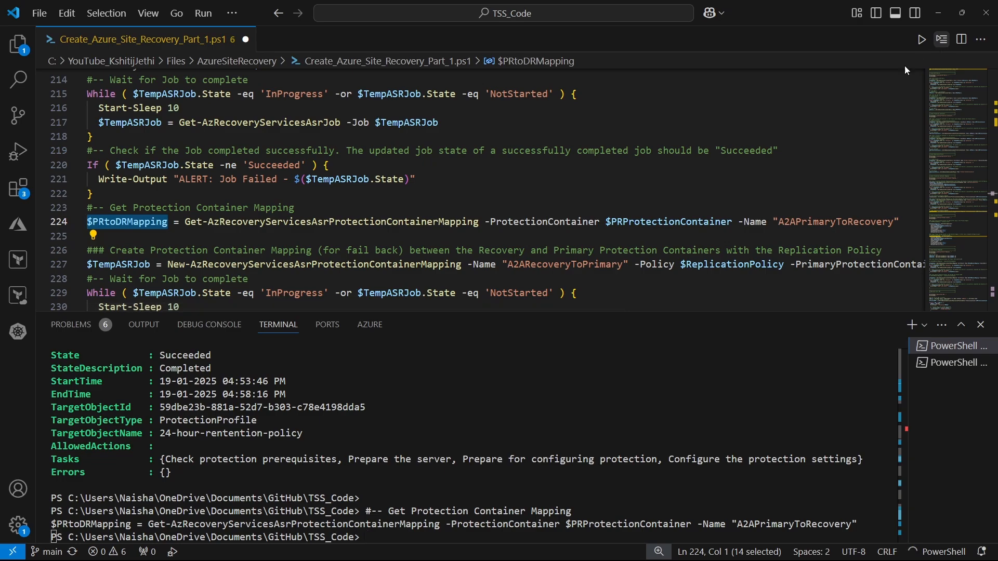
pyautogui.scroll(3, 391, 403)
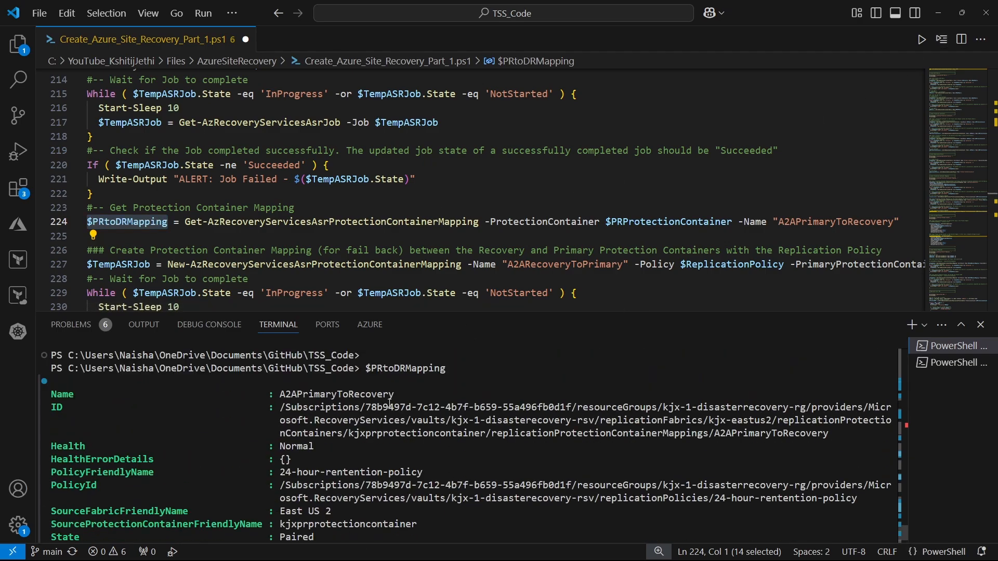
# Examine the rest of the $PRtoDRMapping output, including its policy, source and target fabrics, and protection containers
pyautogui.scroll(-1, 391, 404)
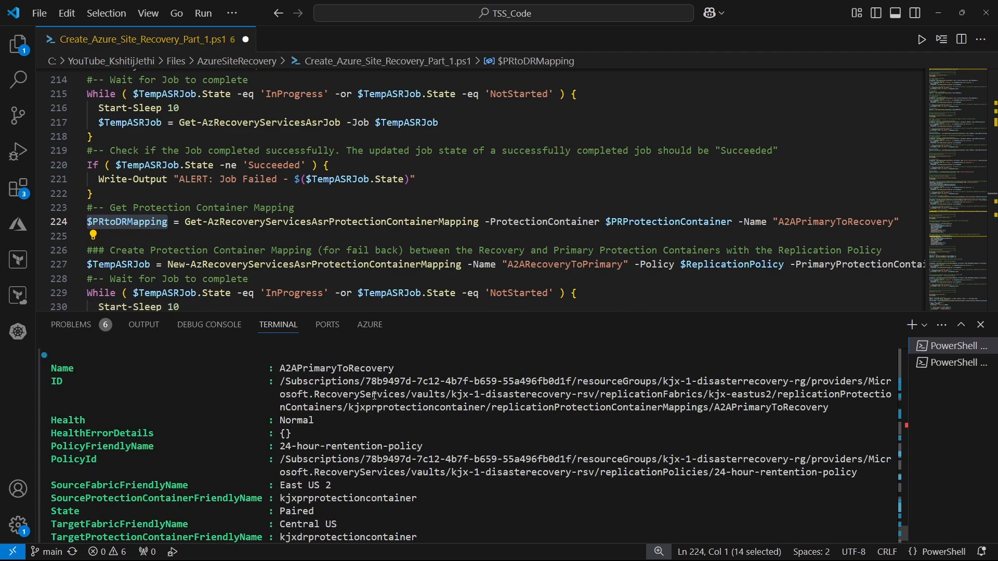
pyautogui.scroll(1, 375, 397)
pyautogui.scroll(-2, 371, 425)
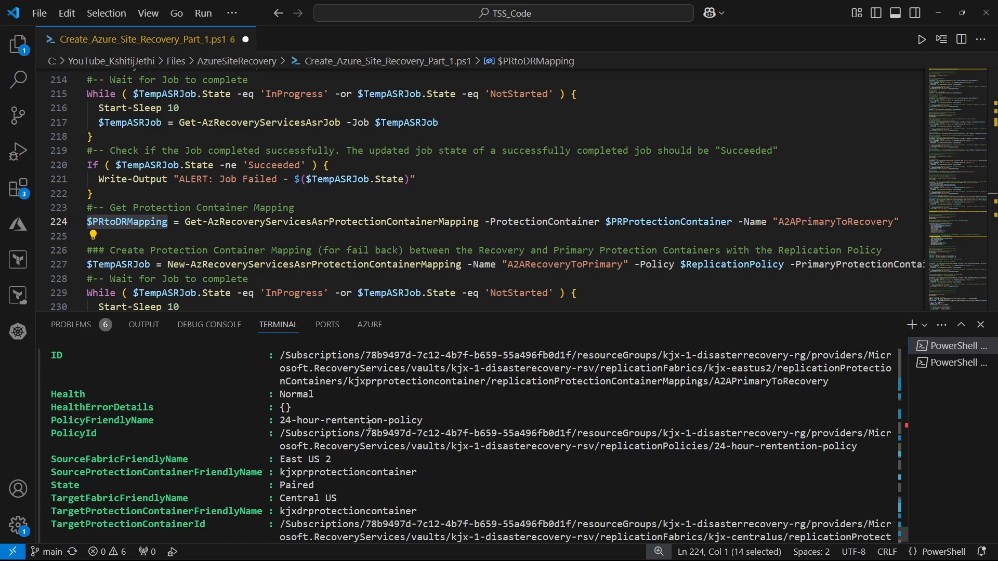
pyautogui.scroll(-2, 391, 426)
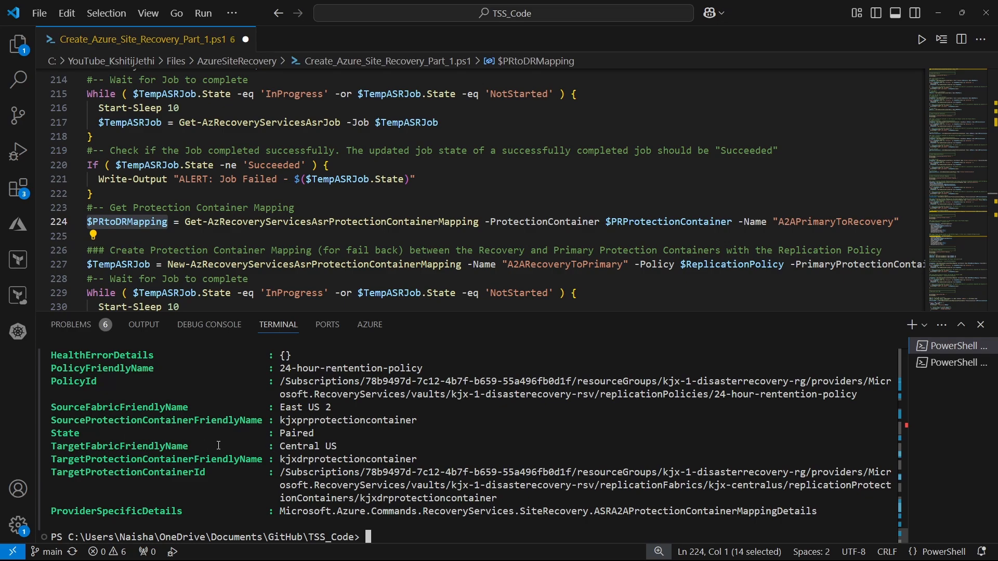
# Split the fail-back A2ARecoveryToPrimary mapping command with backticks, putting -Policy, -PrimaryProtectionContainer and -RecoveryProtectionContainer on separate lines
pyautogui.scroll(-2, 183, 224)
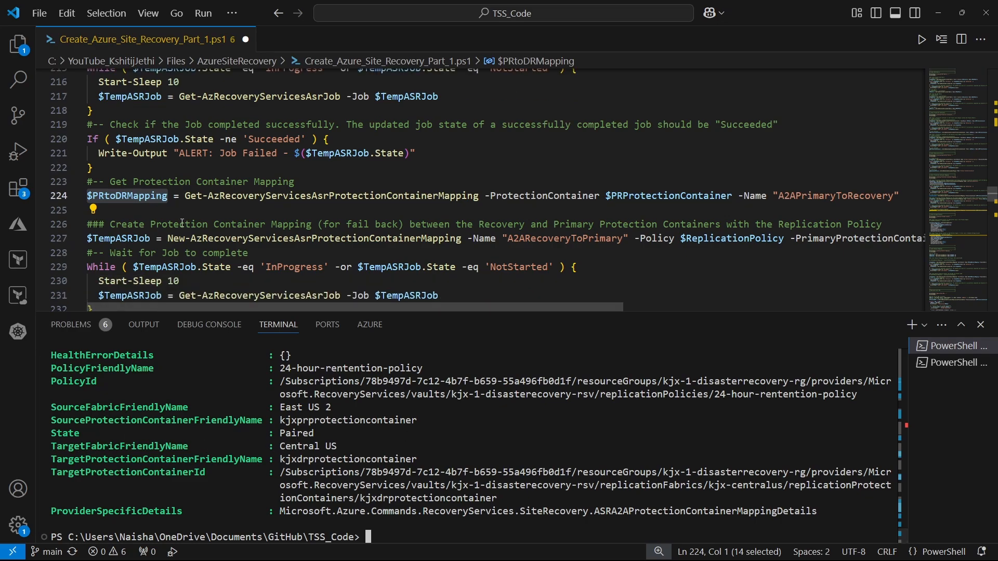
pyautogui.scroll(-1, 183, 224)
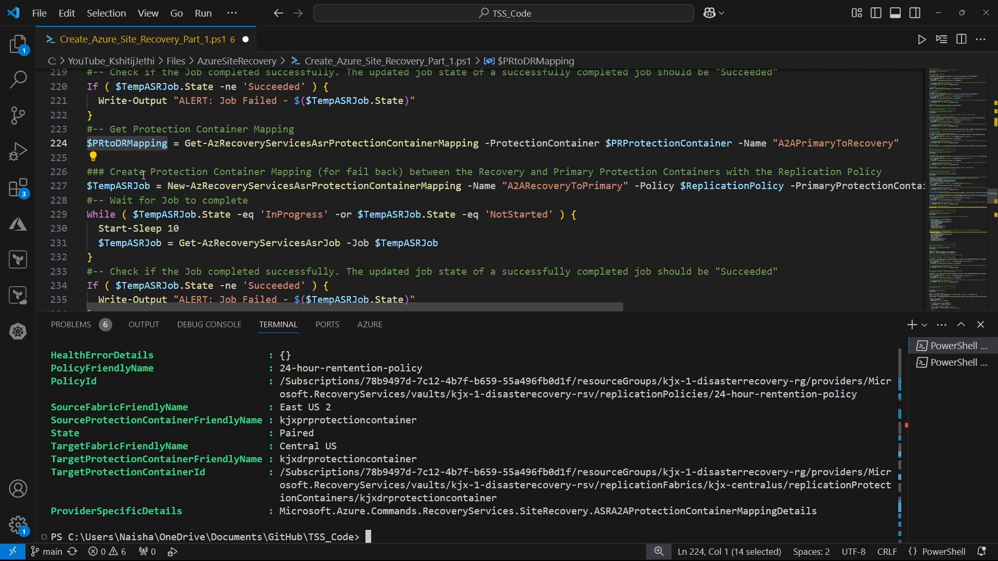
pyautogui.click(636, 186)
pyautogui.write('`')
pyautogui.press('Return')
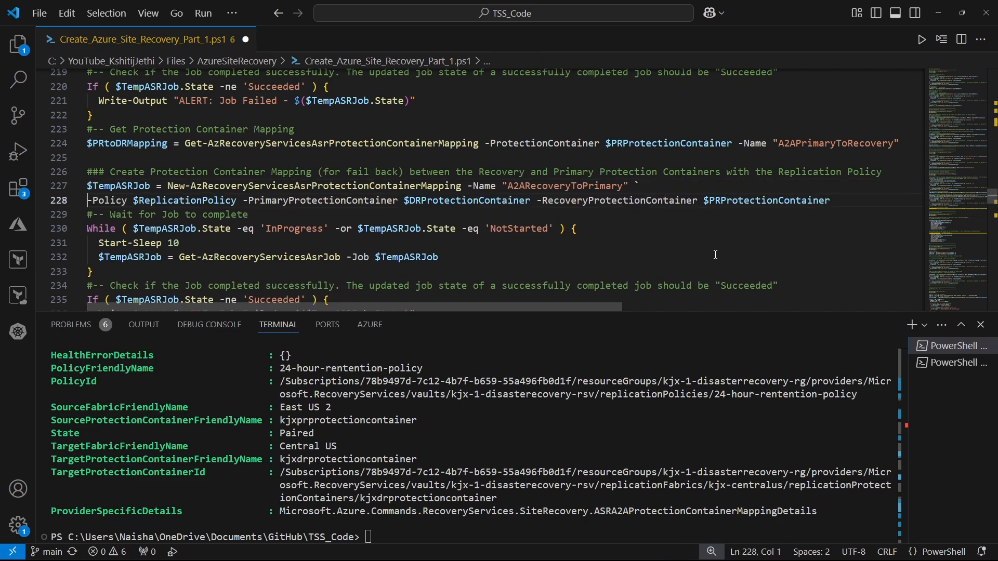
pyautogui.click(245, 202)
pyautogui.write('`')
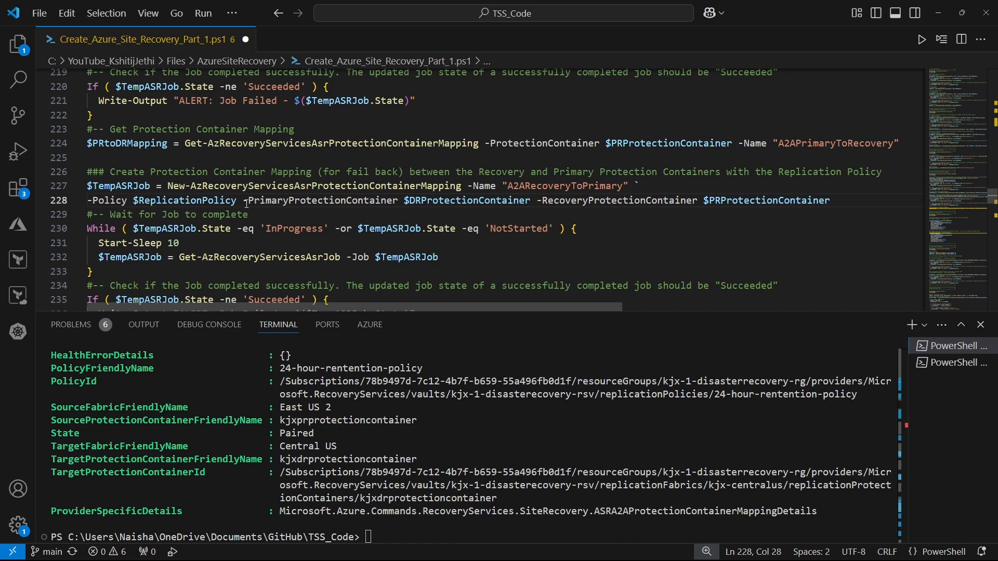
pyautogui.press('Return')
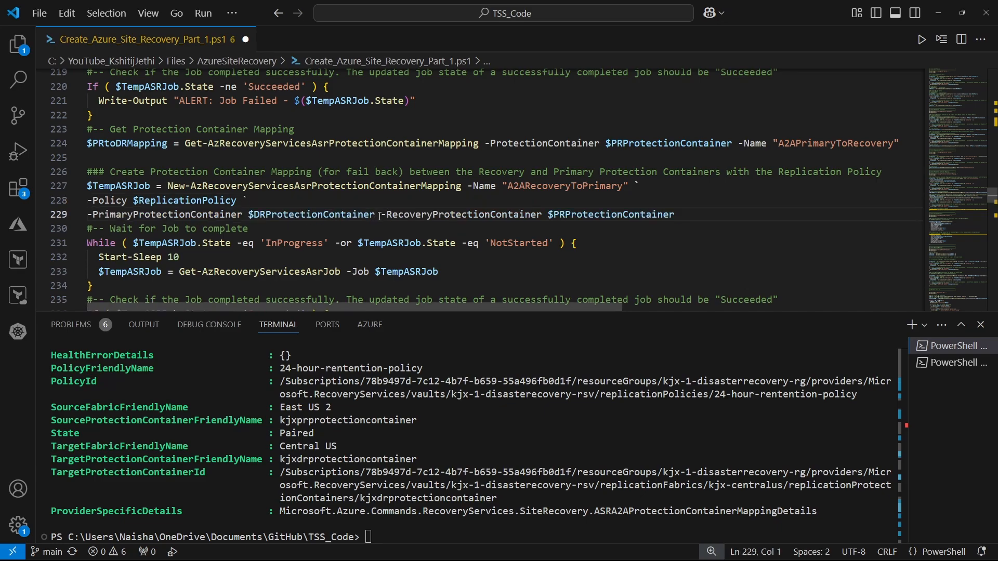
pyautogui.click(381, 215)
pyautogui.write('`')
pyautogui.press('Return')
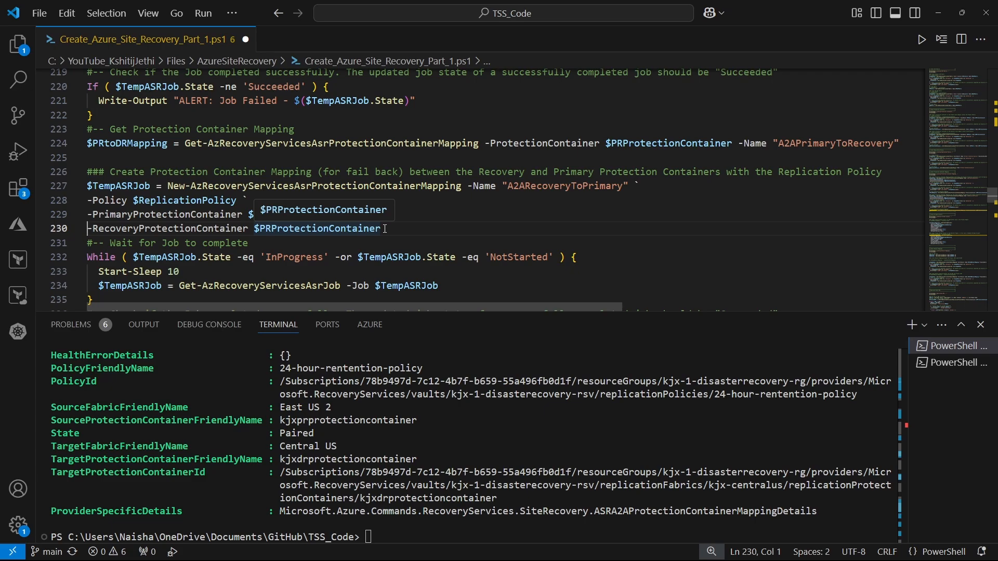
# Run the fail-back A2ARecoveryToPrimary mapping command and the "Wait for Job to complete" While loop below it
pyautogui.moveTo(386, 229); pyautogui.dragTo(58, 171)
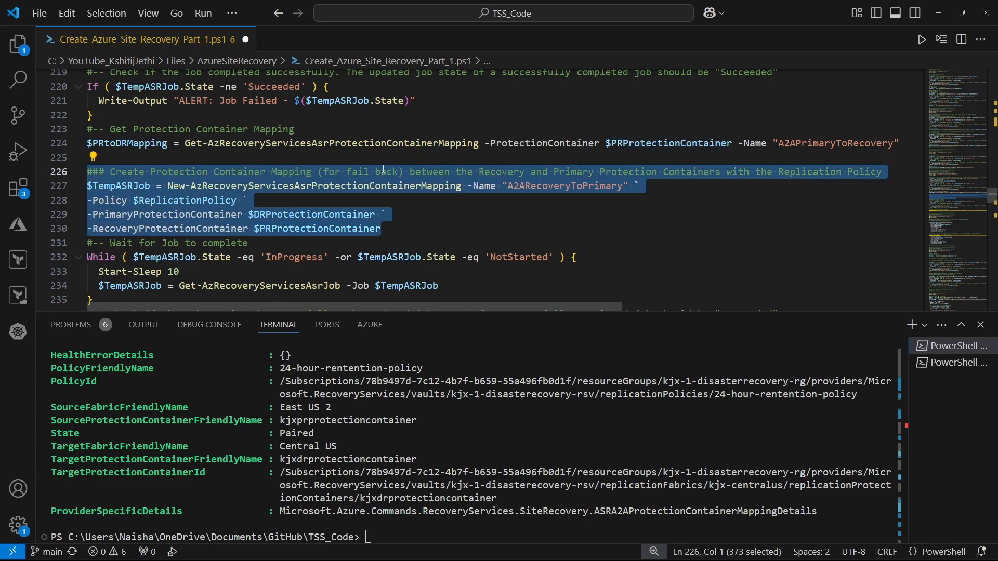
pyautogui.click(943, 40)
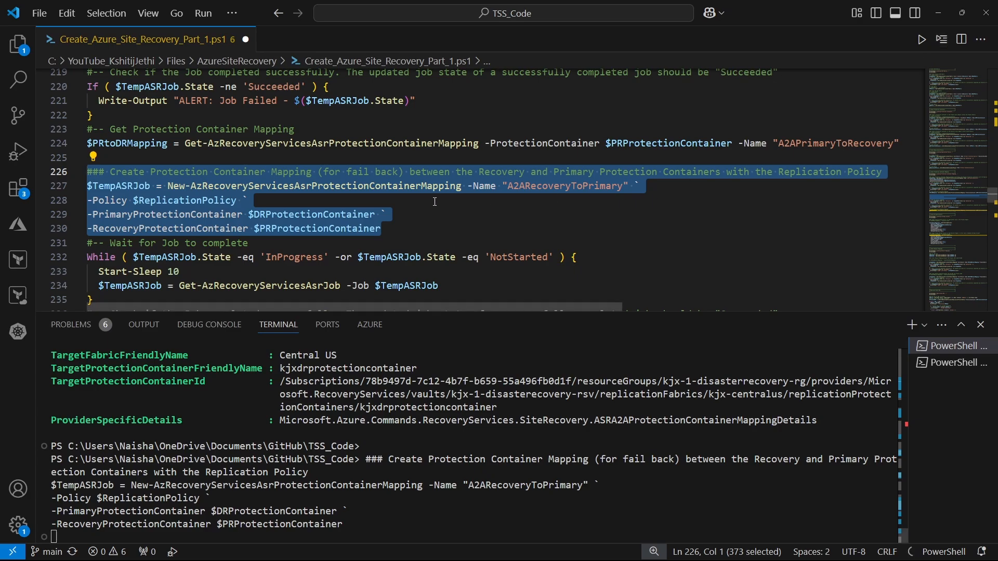
pyautogui.scroll(-2, 436, 202)
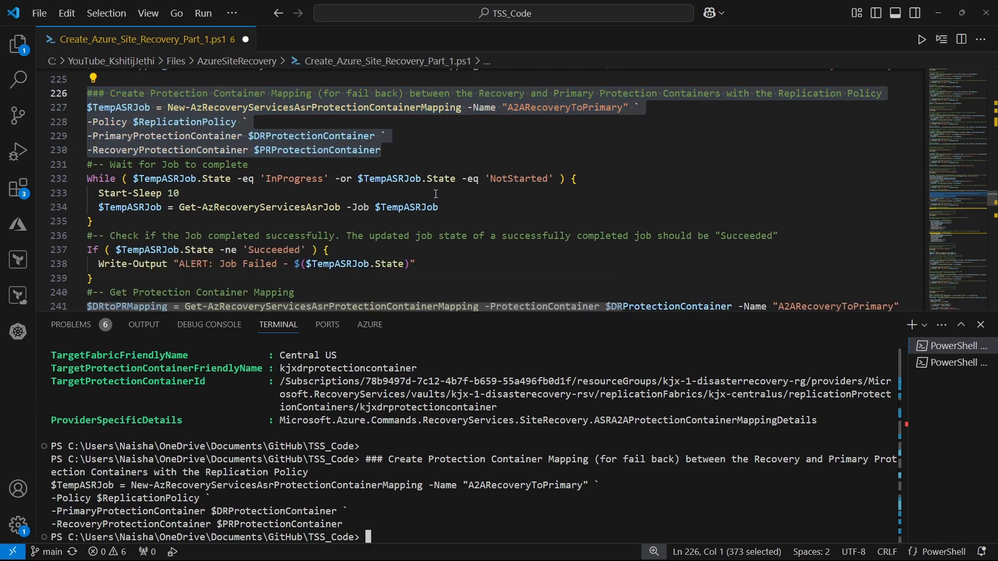
pyautogui.moveTo(100, 222); pyautogui.dragTo(87, 165)
pyautogui.click(943, 39)
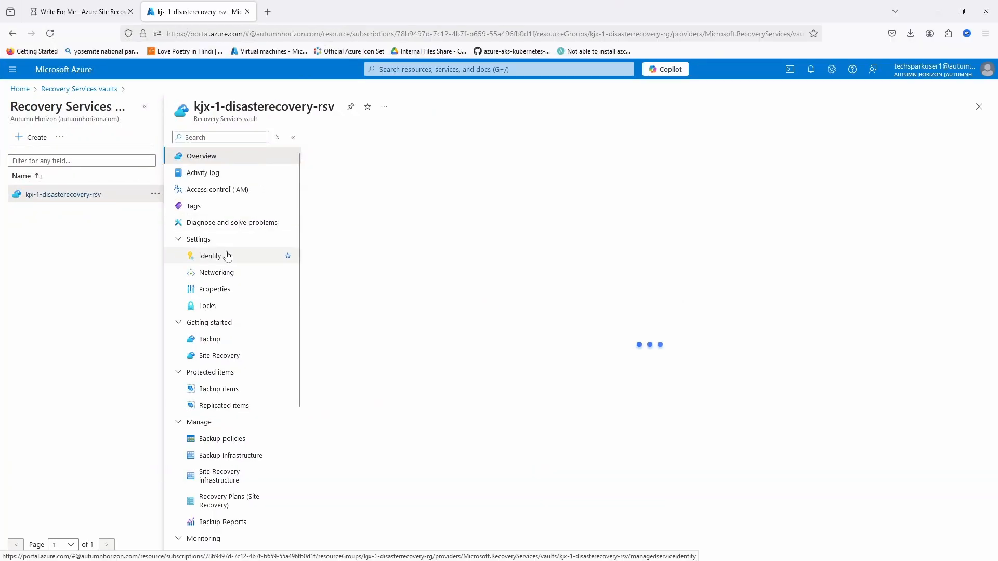
# In the Azure portal, inspect the in-progress "Associate replication policy" job under the vault's Site Recovery jobs, and return to the job list
pyautogui.scroll(-3, 227, 256)
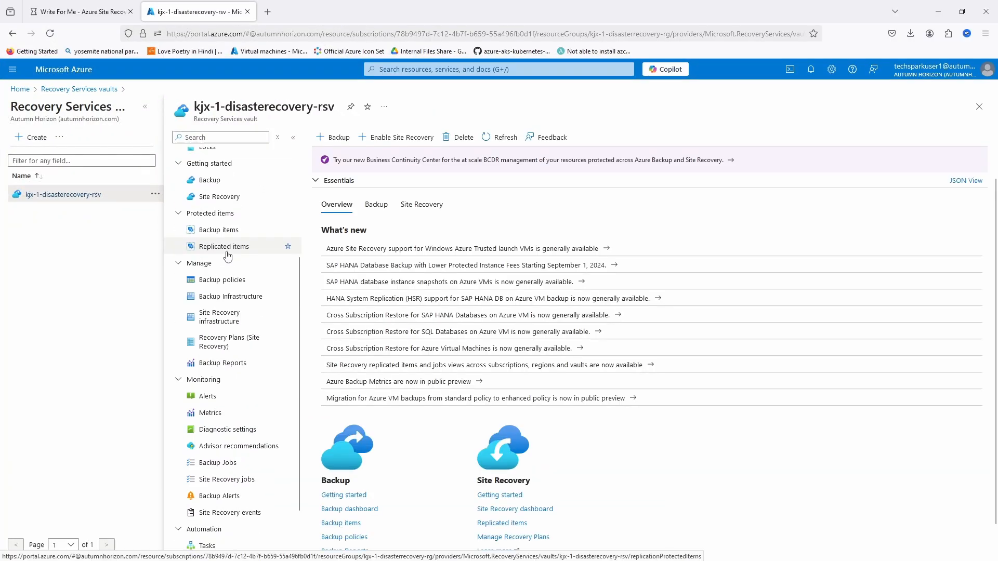
pyautogui.click(210, 481)
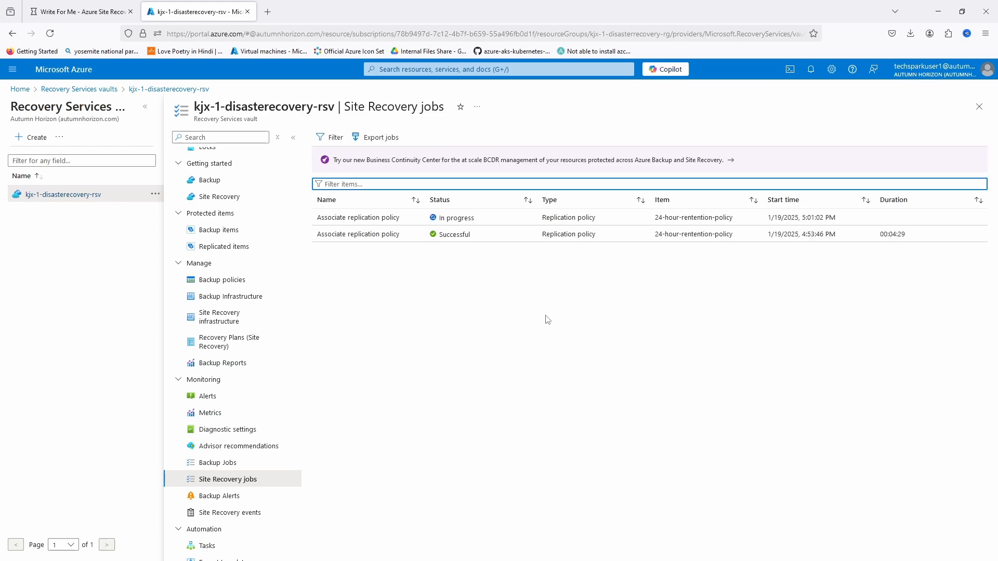
pyautogui.click(395, 223)
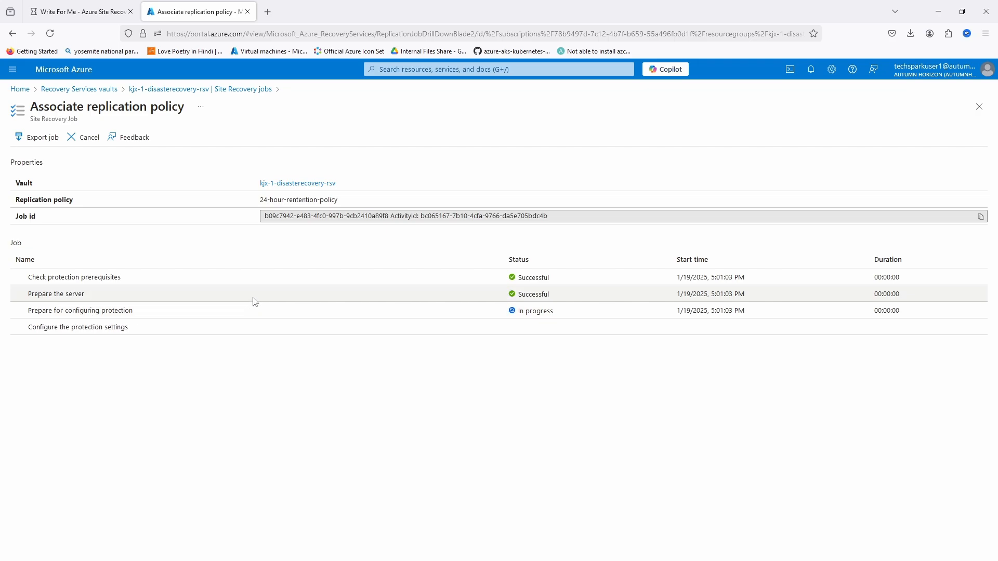
pyautogui.click(232, 89)
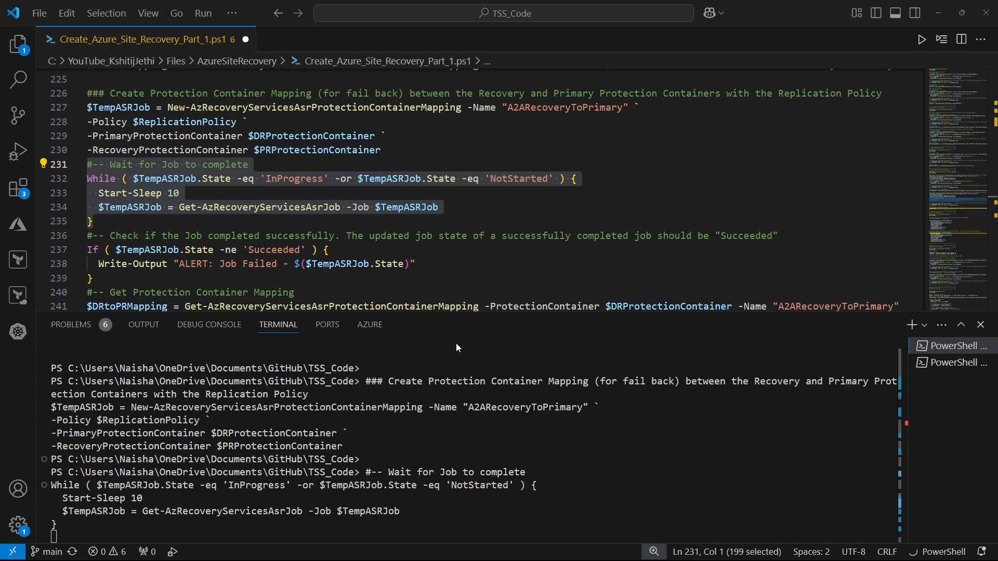
# Back in VS Code, run the job success check and the lines storing the A2ARecoveryToPrimary mapping in $DRtoPRMapping
pyautogui.scroll(-2, 238, 187)
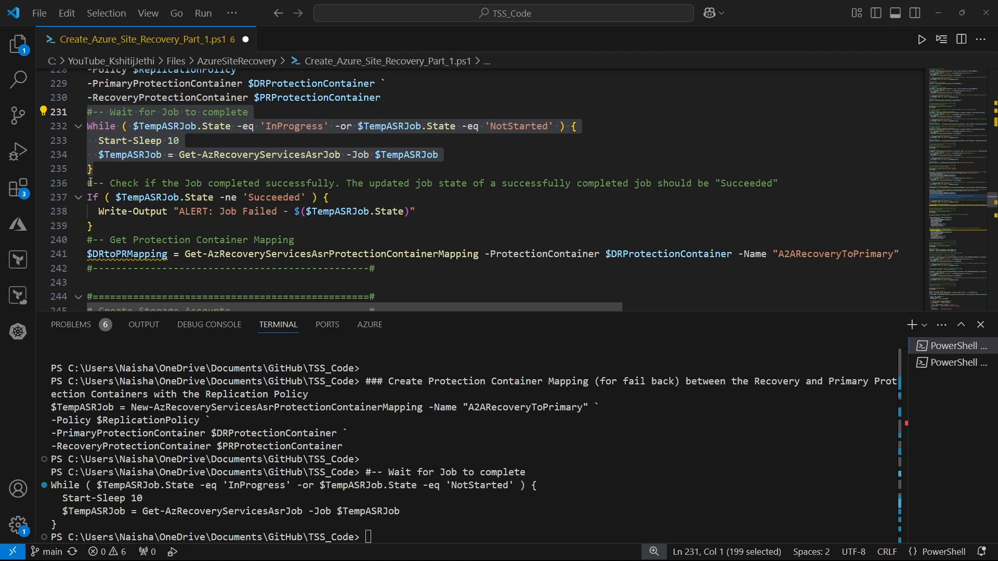
pyautogui.moveTo(91, 183); pyautogui.dragTo(901, 263)
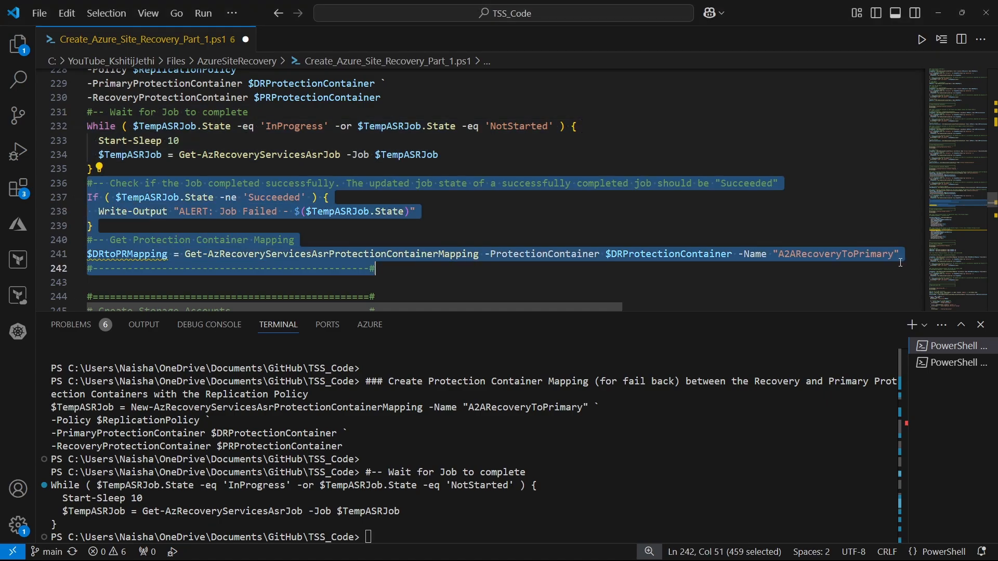
pyautogui.press('F8')
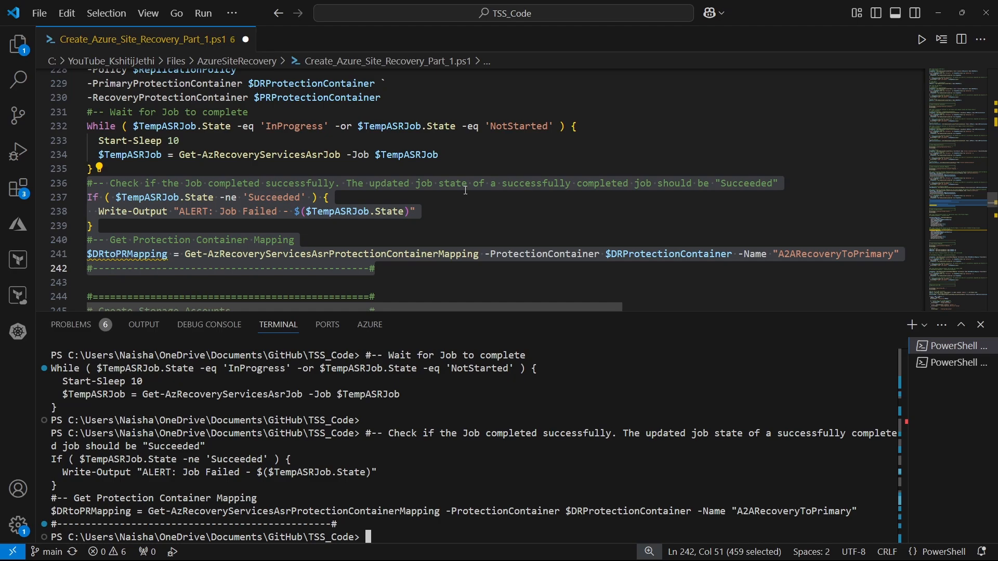
# Print the $DRtoPRMapping variable and review the fail-back mapping details in the terminal
pyautogui.scroll(-1, 466, 191)
pyautogui.click(167, 203)
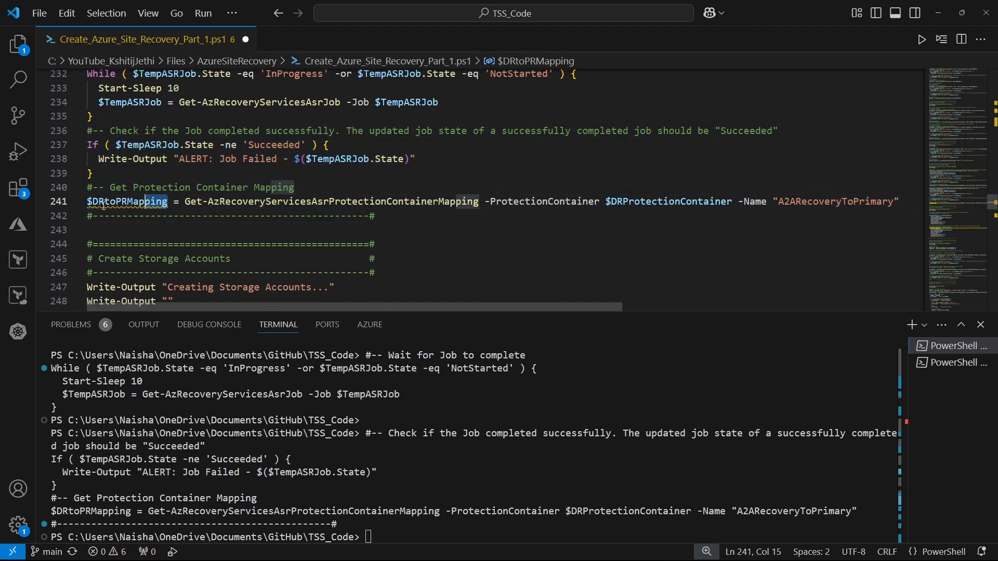
pyautogui.hotkey('shift', 'Home')
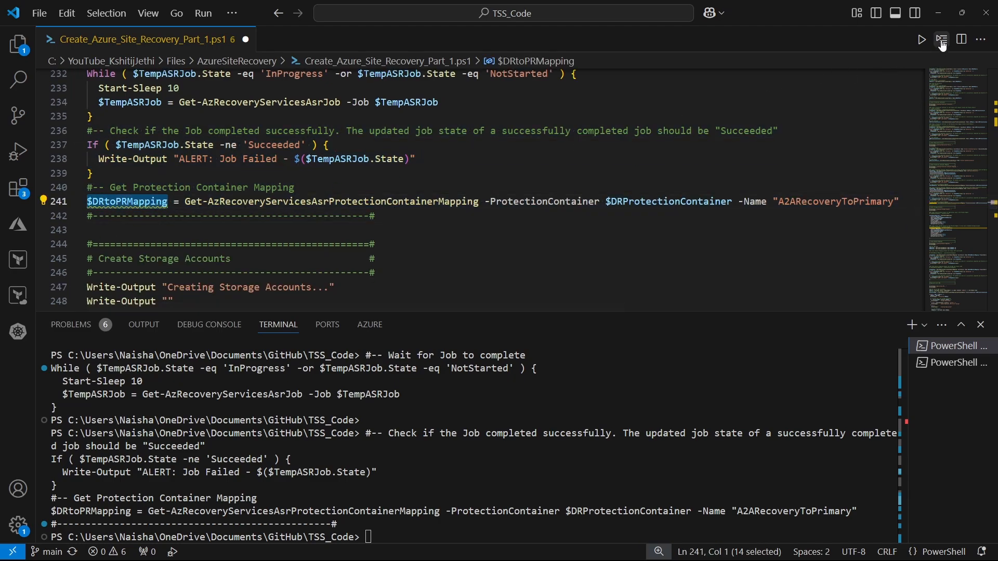
pyautogui.click(944, 42)
pyautogui.scroll(1, 358, 444)
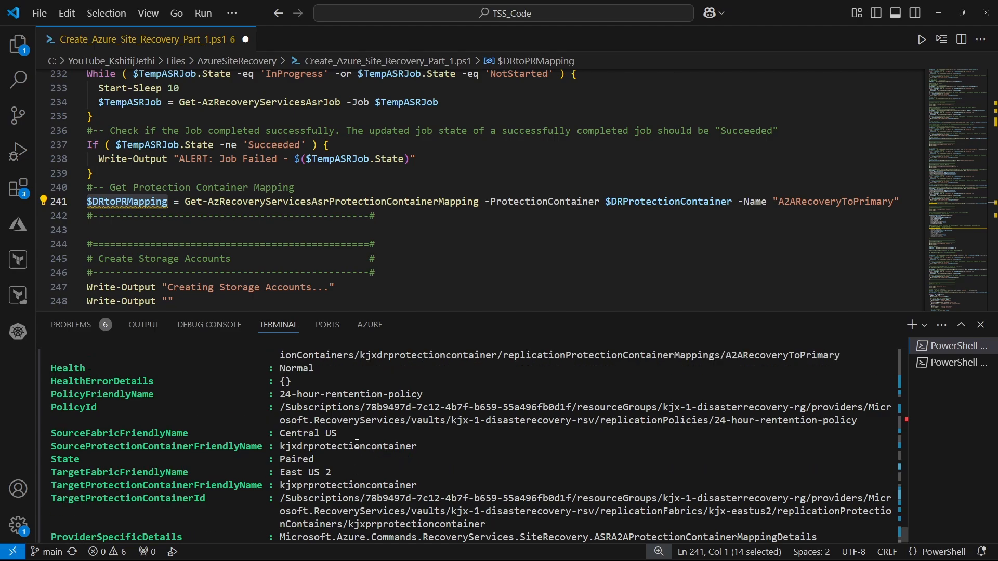